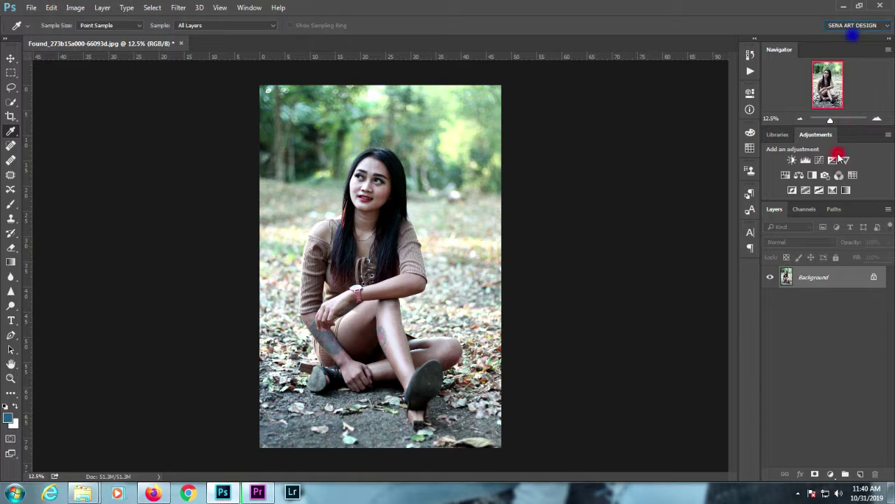
# - Duplicate the Background layer and retouch blemishes on the forehead with the Spot Healing Brush at size 20
pyautogui.moveTo(811, 308); pyautogui.dragTo(861, 473)
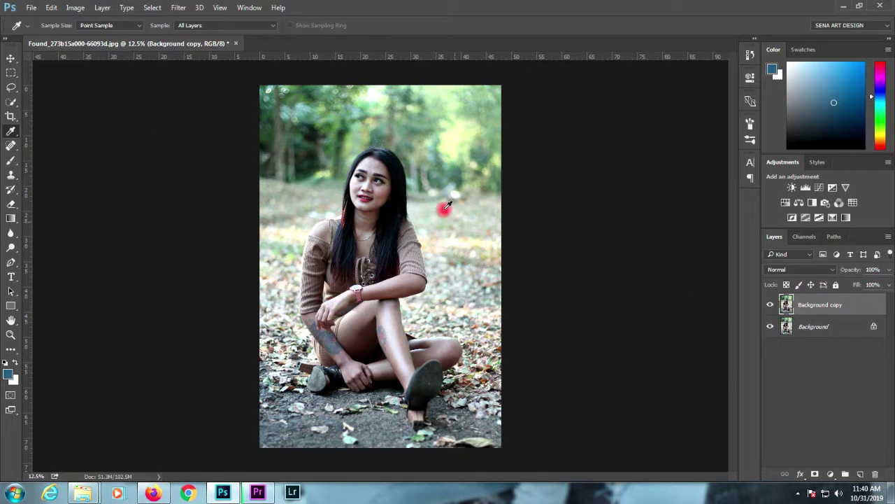
pyautogui.scroll(18, 319, 97)
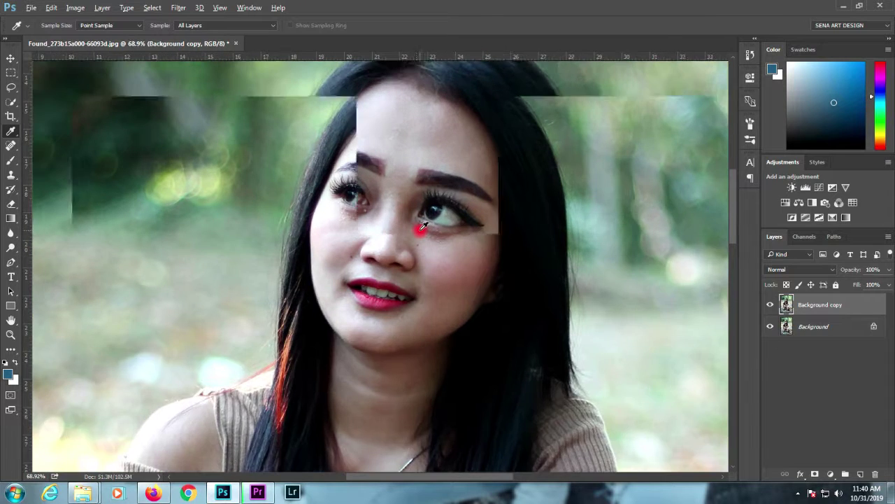
pyautogui.scroll(1, 422, 226)
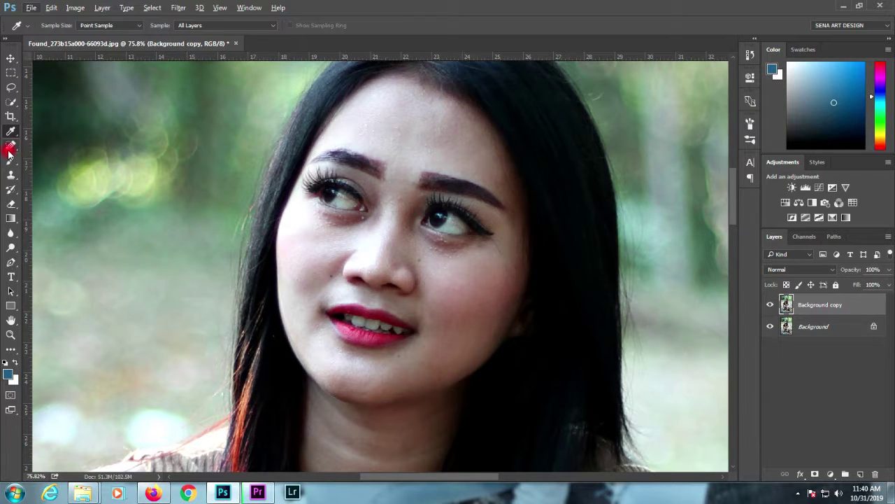
pyautogui.click(10, 147)
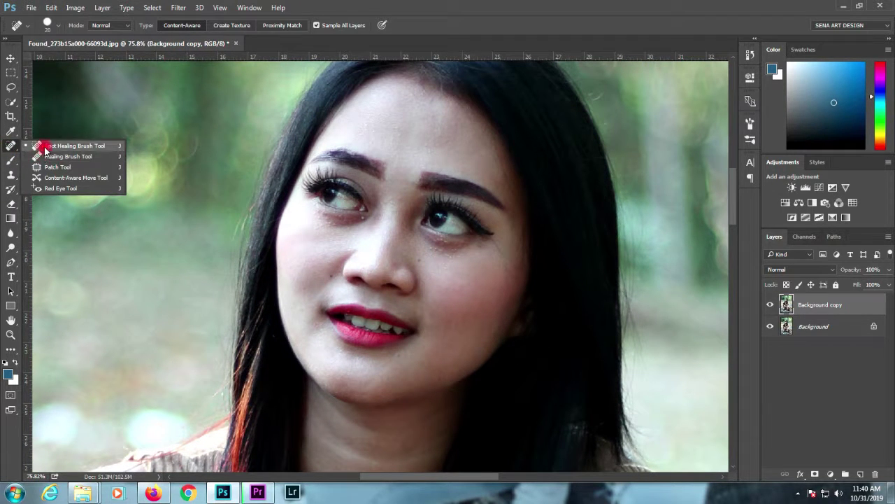
pyautogui.click(44, 148)
pyautogui.click(300, 207)
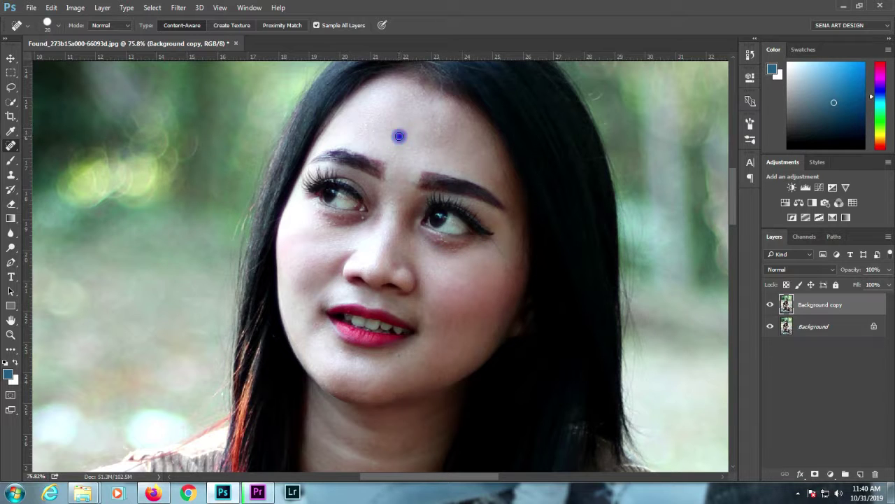
pyautogui.click(447, 141)
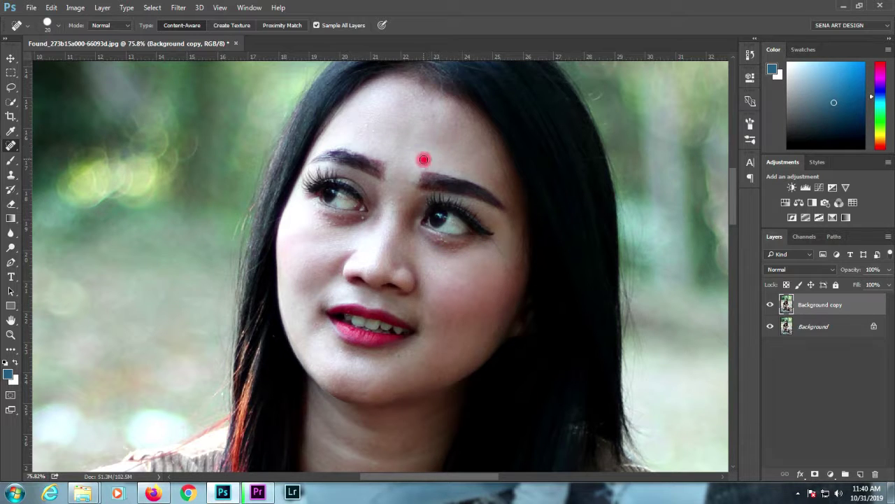
pyautogui.click(374, 114)
# - Apply Shadows/Highlights to the duplicated layer with a shadows amount of 17%
pyautogui.scroll(-3, 399, 194)
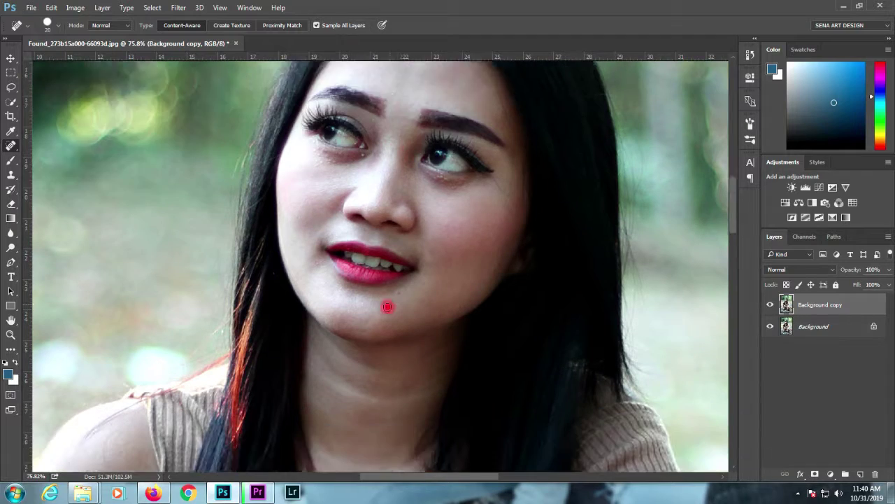
pyautogui.scroll(-7, 396, 260)
pyautogui.keyDown('alt'); pyautogui.scroll(-3, 126, 334); pyautogui.keyUp('alt')
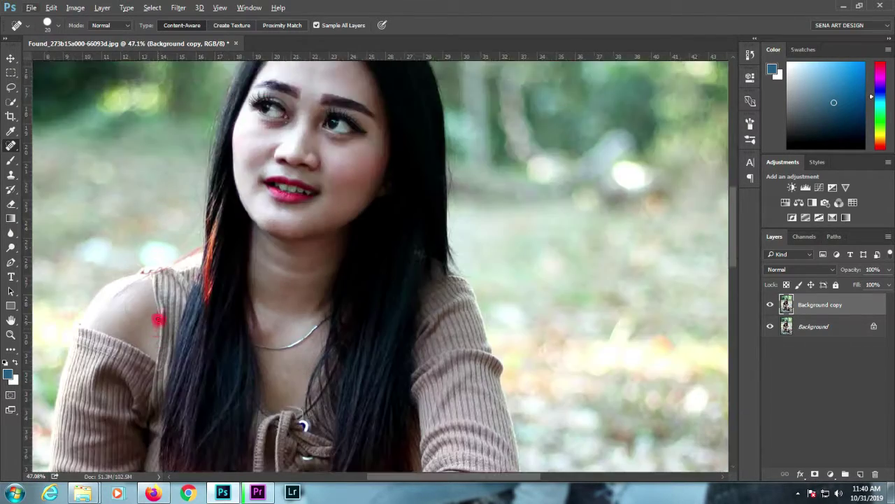
pyautogui.scroll(-8, 156, 315)
pyautogui.scroll(-5, 240, 380)
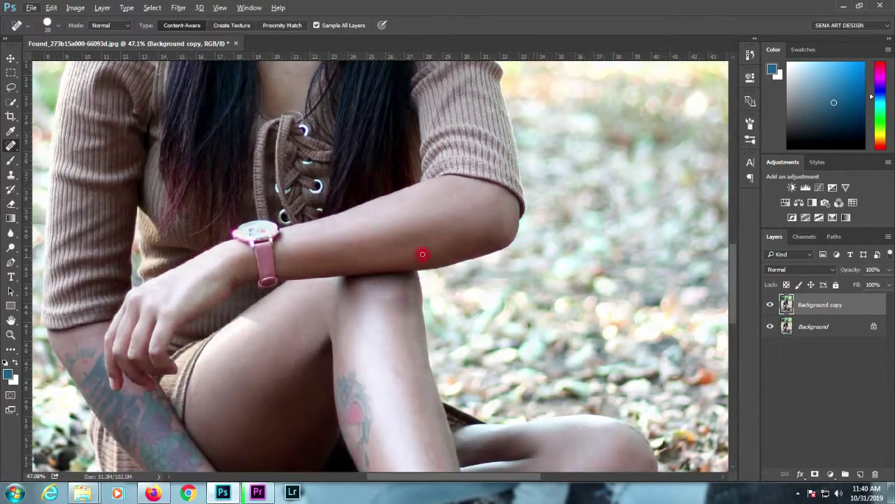
pyautogui.keyDown('alt'); pyautogui.scroll(-3, 313, 186); pyautogui.keyUp('alt')
pyautogui.scroll(8, 270, 106)
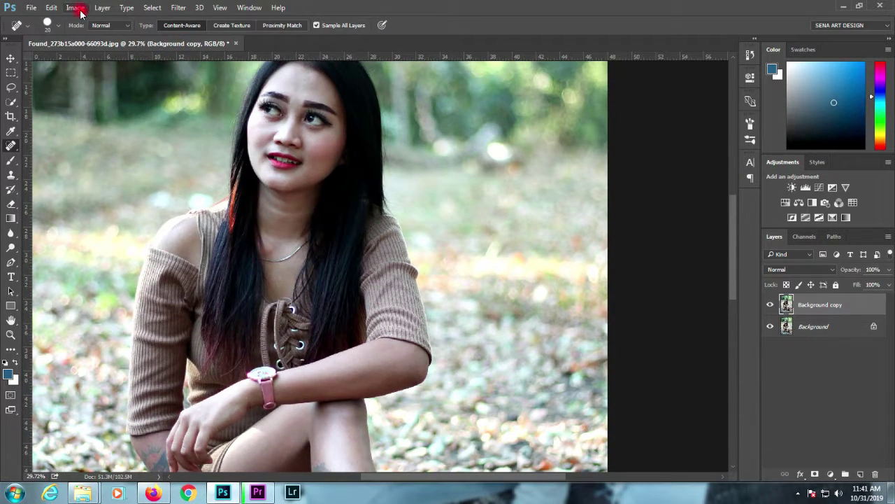
pyautogui.click(75, 7)
pyautogui.moveTo(77, 34)
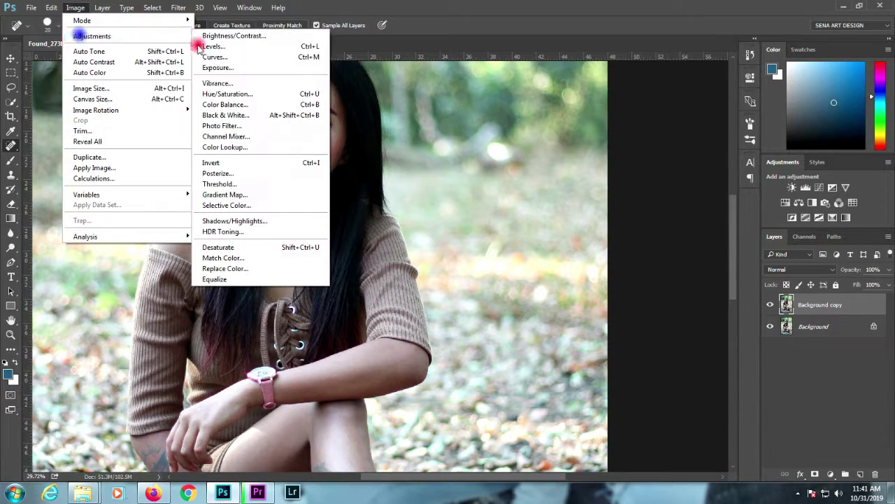
pyautogui.click(287, 221)
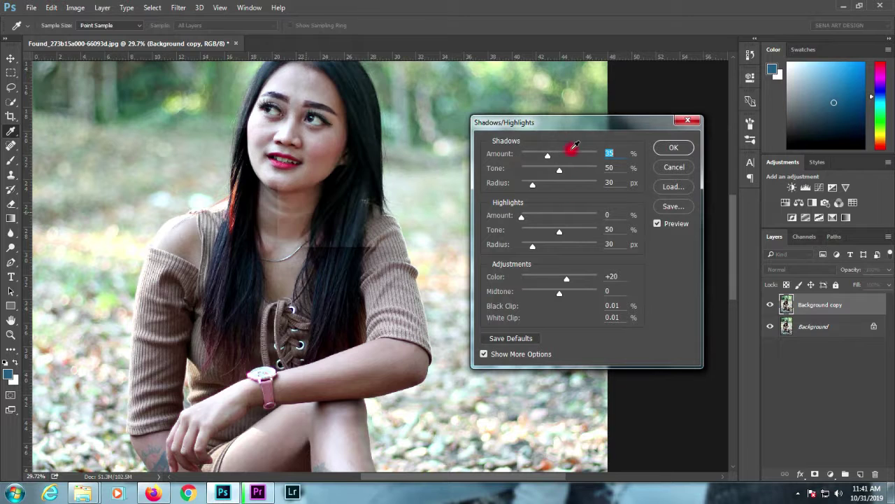
pyautogui.moveTo(537, 158); pyautogui.dragTo(532, 154)
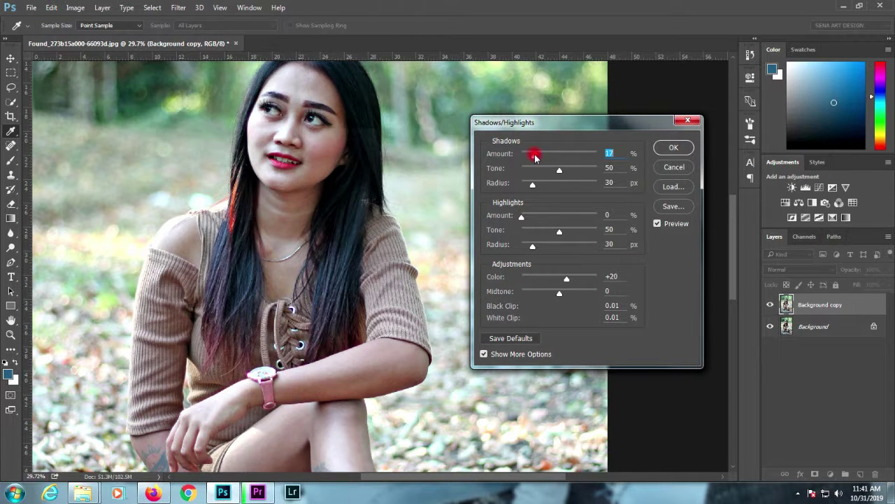
pyautogui.click(660, 149)
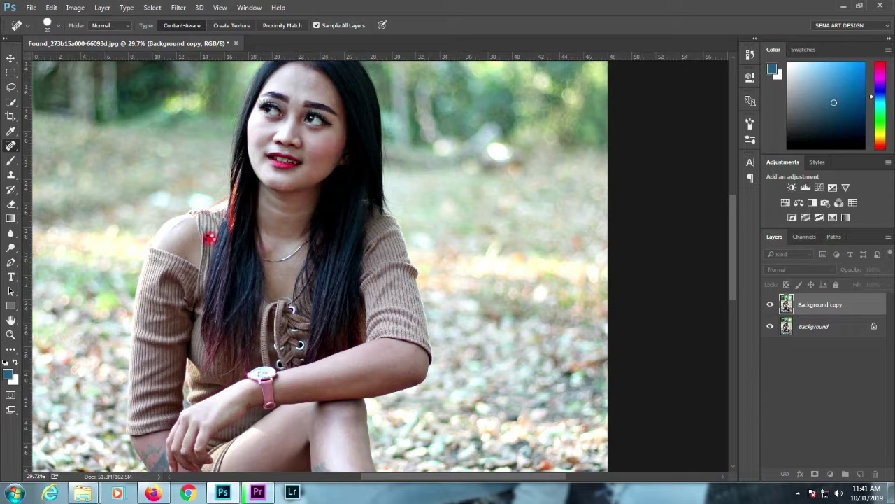
# - Duplicate the Background copy layer
pyautogui.scroll(-3, 209, 238)
pyautogui.scroll(-5, 210, 239)
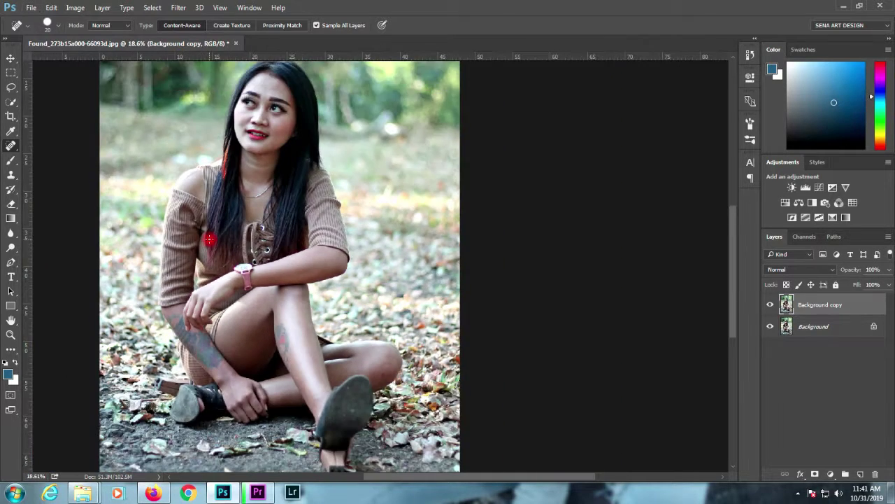
pyautogui.scroll(8, 196, 172)
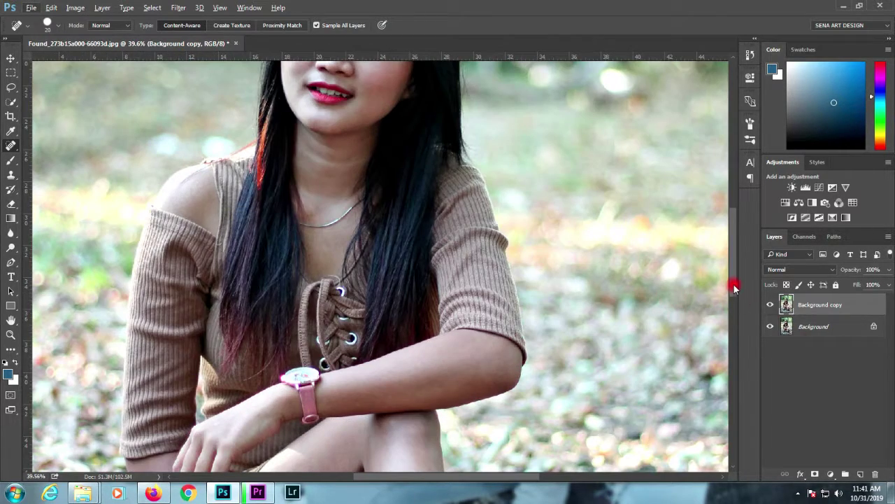
pyautogui.moveTo(734, 287); pyautogui.dragTo(732, 236)
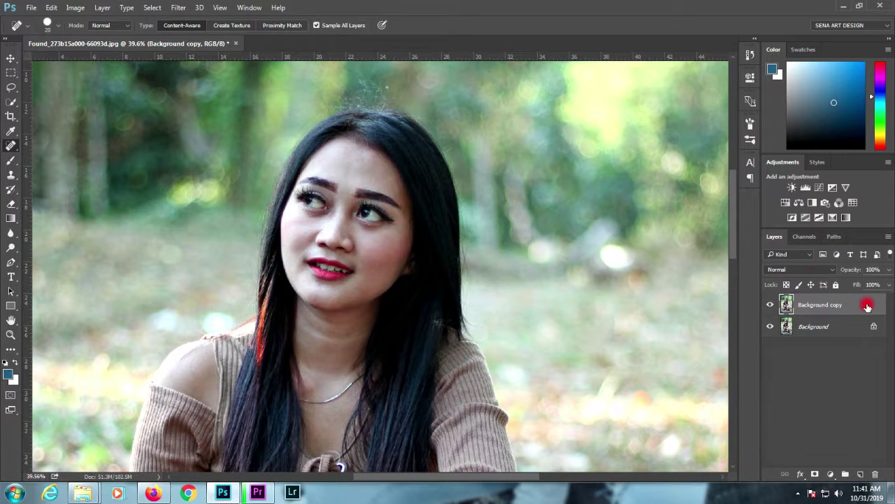
pyautogui.moveTo(867, 305); pyautogui.dragTo(859, 473)
# - In the Camera Raw Filter, set Exposure +0.15, Highlights +10, Shadows -25, Whites +3, Blacks -13 and Vibrance 2
pyautogui.click(175, 8)
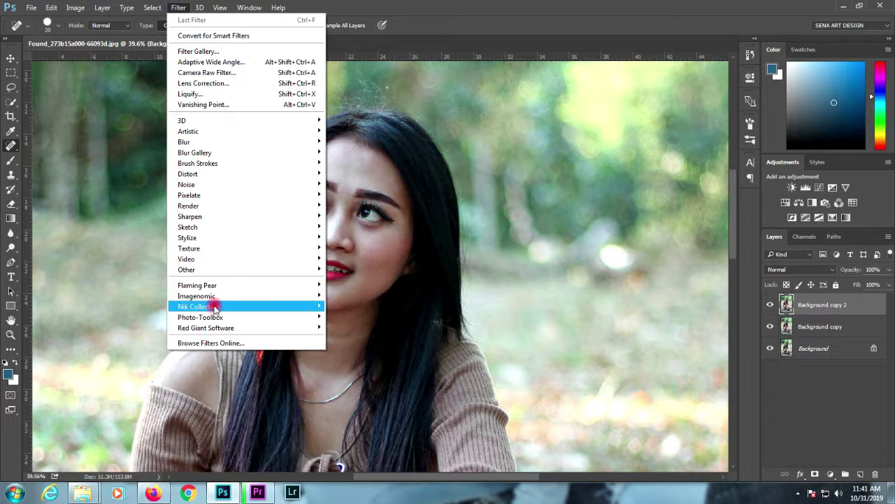
pyautogui.moveTo(213, 295)
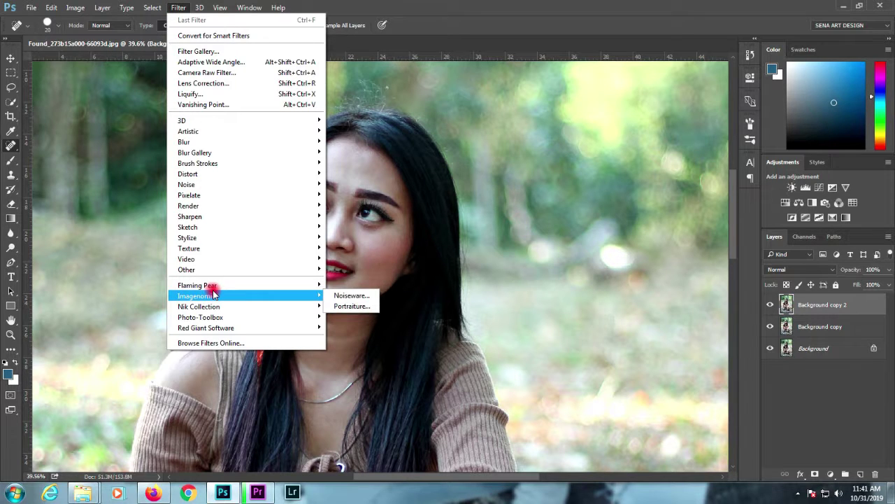
pyautogui.click(185, 73)
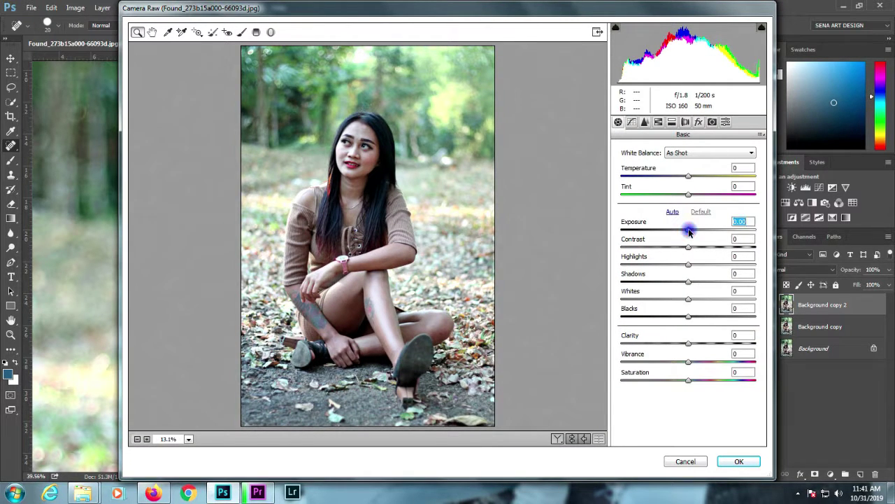
pyautogui.moveTo(689, 232); pyautogui.dragTo(691, 231)
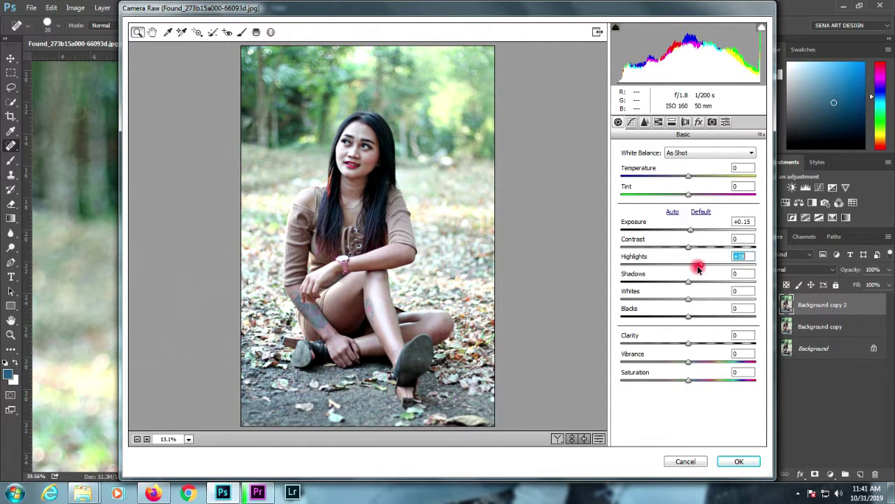
pyautogui.moveTo(698, 269); pyautogui.dragTo(680, 320)
pyautogui.click(685, 342)
pyautogui.click(764, 353)
pyautogui.click(690, 340)
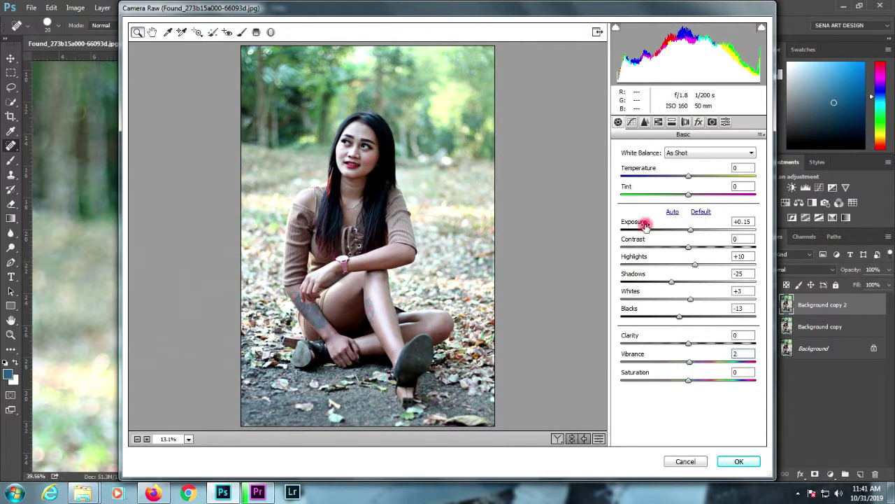
# - Add a midpoint to the RGB tone curve at input 131, output 130, and to the Blue curve at input 131, output 132
pyautogui.click(633, 124)
pyautogui.click(688, 263)
pyautogui.click(657, 182)
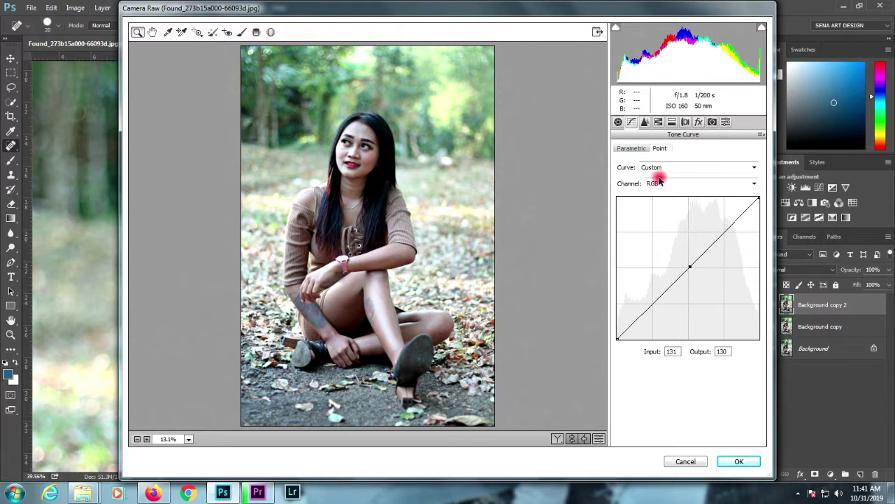
pyautogui.click(651, 219)
pyautogui.click(690, 265)
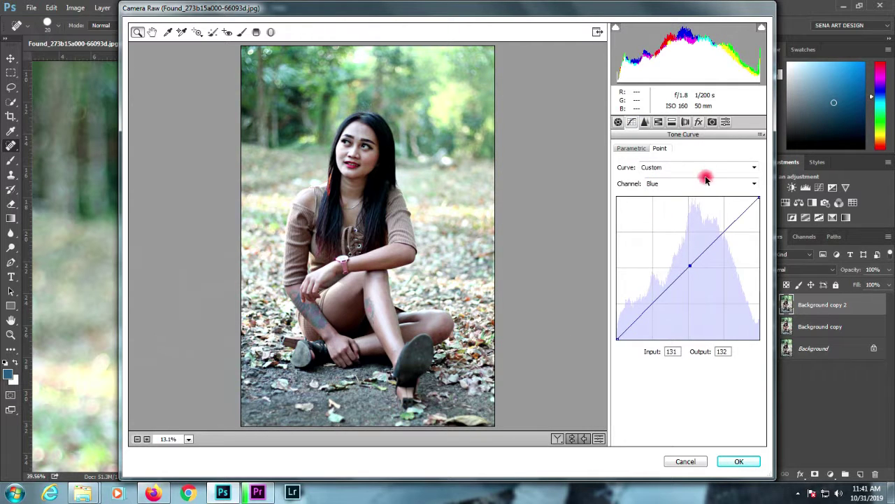
# - In the HSL adjustments, set the hue of Yellows to -4 and Greens to -31, and the saturation of Greens to +12 and Aquas to -22
pyautogui.click(671, 123)
pyautogui.click(658, 121)
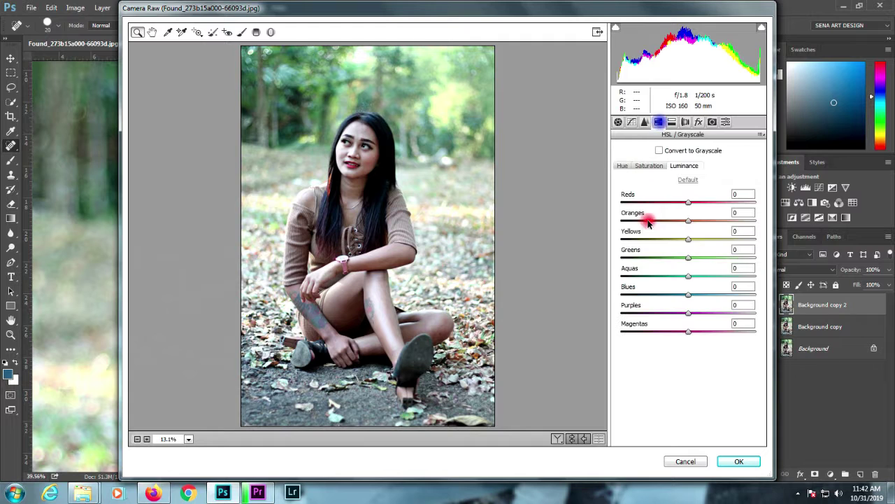
pyautogui.click(622, 165)
pyautogui.moveTo(689, 258); pyautogui.dragTo(678, 242)
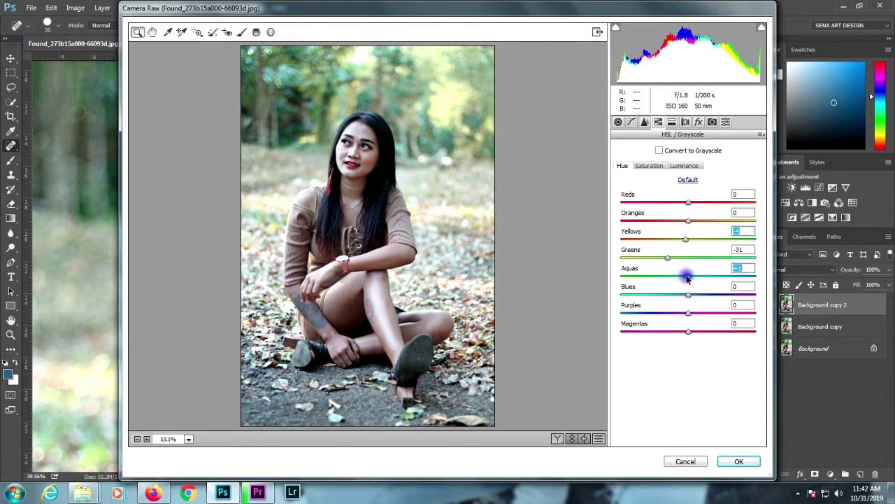
pyautogui.moveTo(687, 277)
pyautogui.mouseDown()
pyautogui.moveTo(678, 276)
pyautogui.moveTo(687, 258)
pyautogui.moveTo(649, 255)
pyautogui.moveTo(702, 258)
pyautogui.moveTo(709, 279)
pyautogui.moveTo(674, 283)
pyautogui.mouseUp()
pyautogui.click(650, 165)
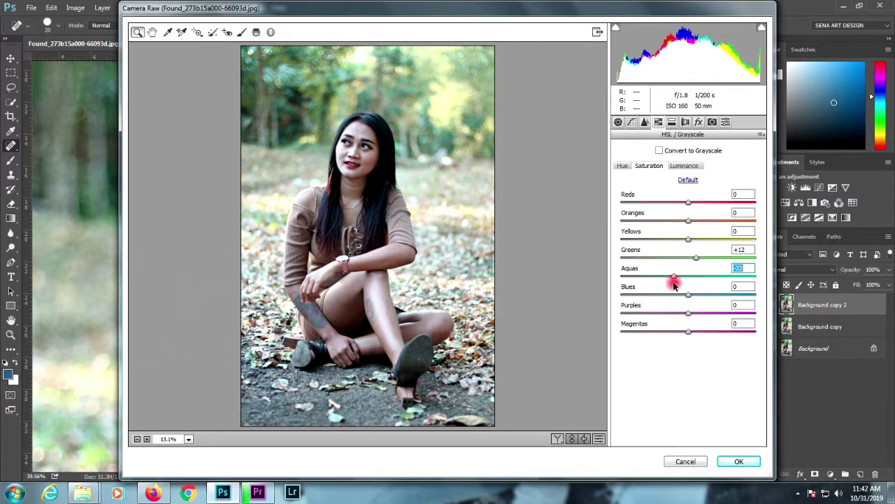
# - Set the HSL luminance of Yellows to +32, Greens to -3 and Aquas to +43, and the hue of Greens to +1 and Aquas to -40
pyautogui.click(679, 166)
pyautogui.moveTo(688, 239); pyautogui.dragTo(660, 278)
pyautogui.click(646, 166)
pyautogui.click(622, 165)
pyautogui.click(668, 237)
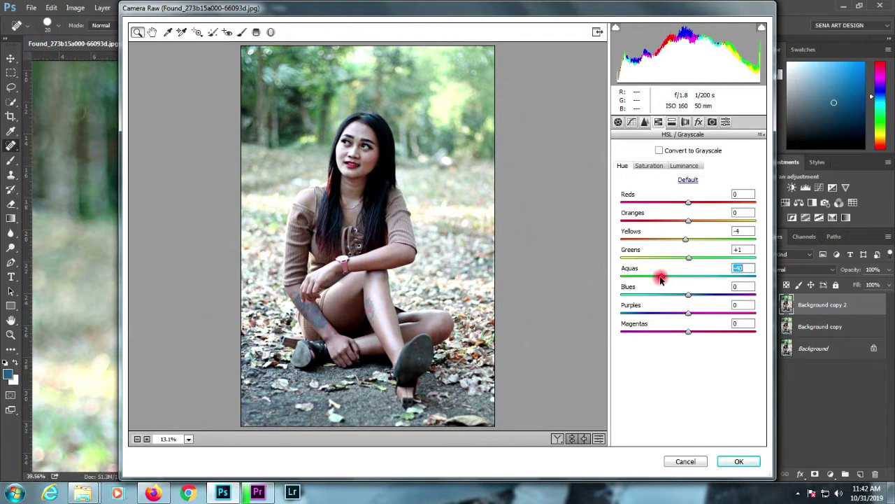
pyautogui.click(684, 166)
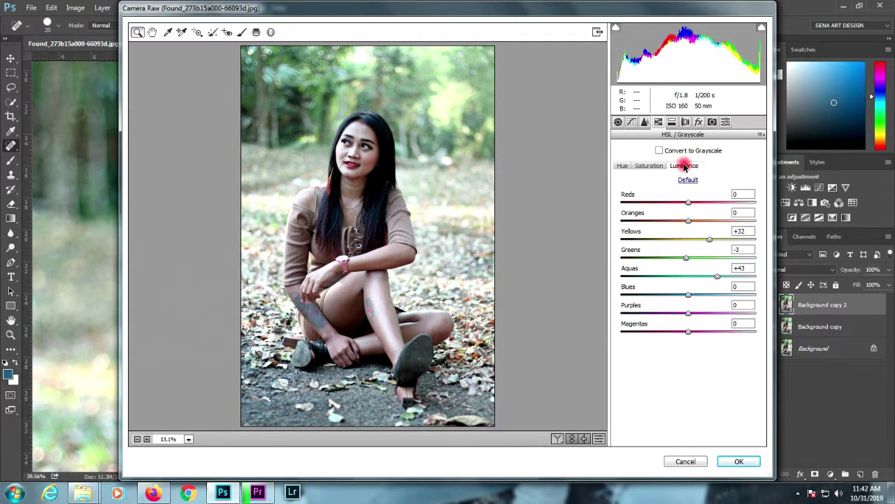
# - In Camera Calibration, set Green Primary hue -17 and saturation +13, Blue Primary hue -39 and saturation +37, and apply the Camera Raw edits
pyautogui.click(712, 122)
pyautogui.moveTo(688, 281); pyautogui.dragTo(717, 280)
pyautogui.moveTo(688, 298)
pyautogui.mouseDown()
pyautogui.moveTo(647, 305)
pyautogui.moveTo(697, 300)
pyautogui.moveTo(678, 283)
pyautogui.moveTo(659, 289)
pyautogui.moveTo(676, 291)
pyautogui.mouseUp()
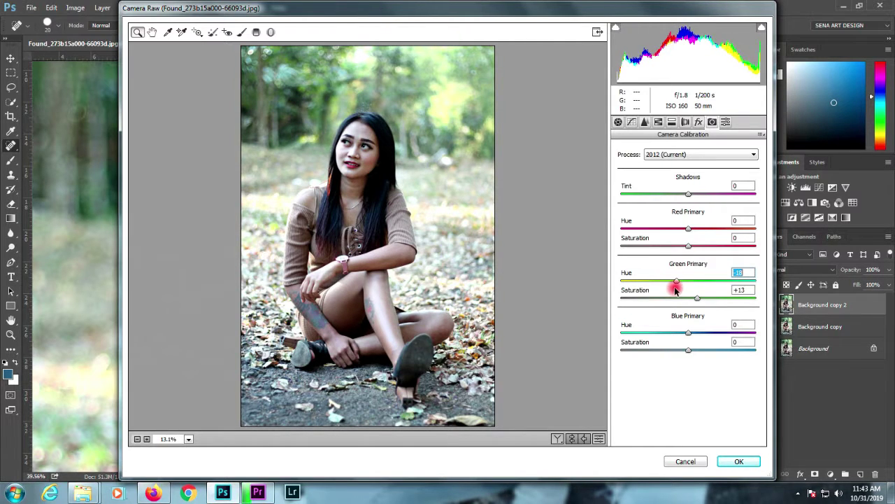
pyautogui.moveTo(684, 326); pyautogui.dragTo(706, 349)
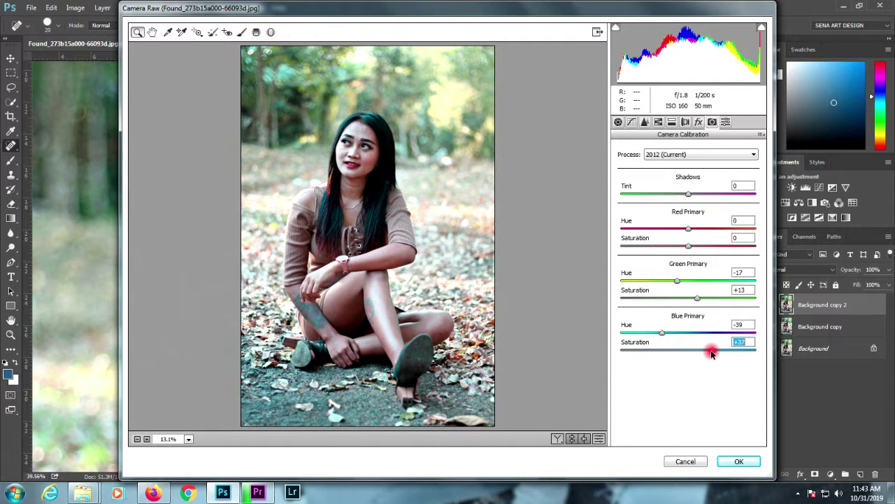
pyautogui.click(739, 460)
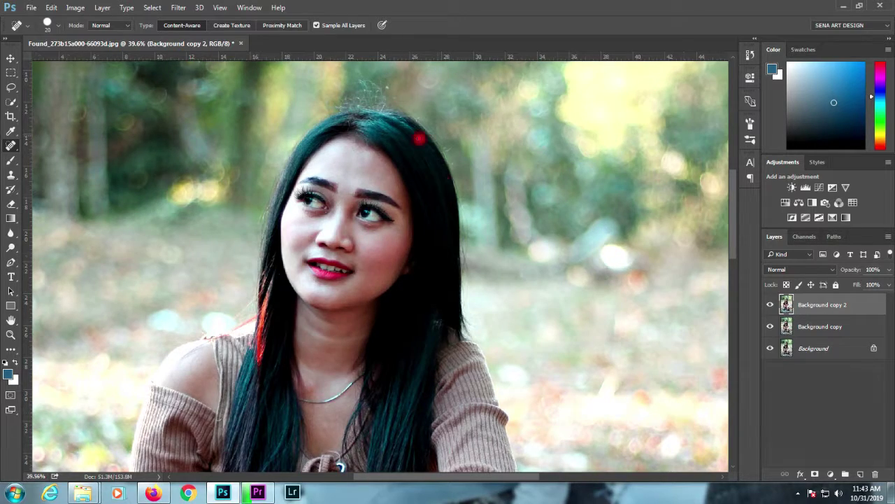
# - Duplicate the color-graded Background copy 2 layer
pyautogui.scroll(-5, 419, 137)
pyautogui.scroll(8, 347, 153)
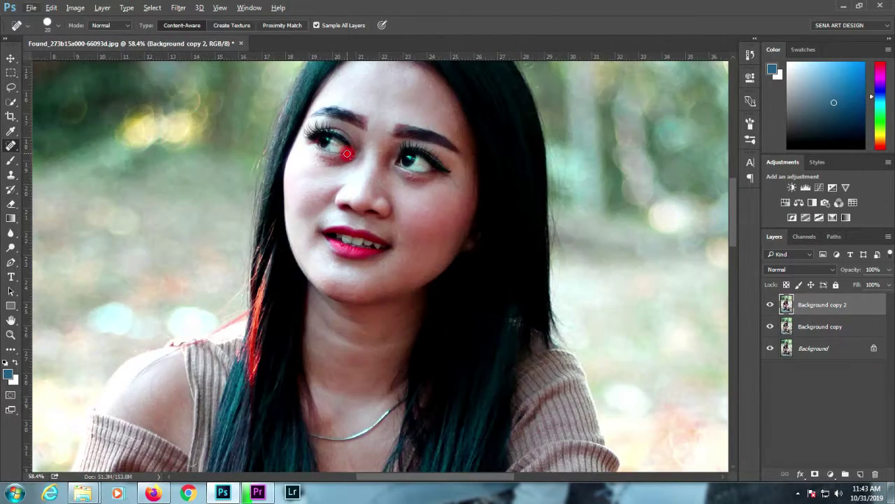
pyautogui.moveTo(847, 331); pyautogui.dragTo(860, 474)
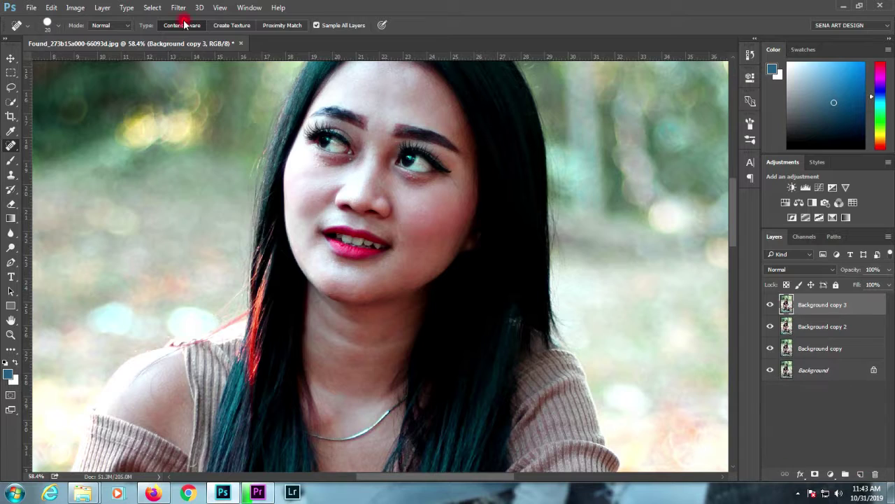
# - Apply the Portraiture skin-smoothing filter to Background copy 3 with its existing settings
pyautogui.click(179, 7)
pyautogui.moveTo(217, 296)
pyautogui.click(352, 307)
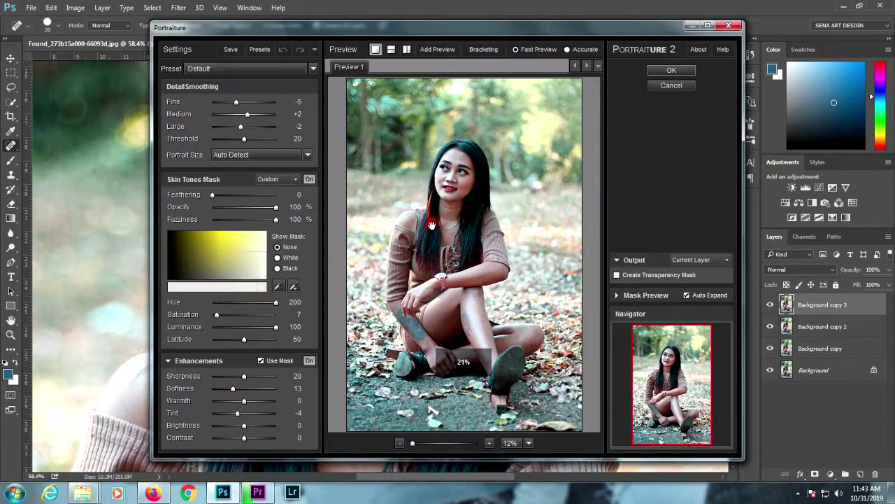
pyautogui.click(671, 70)
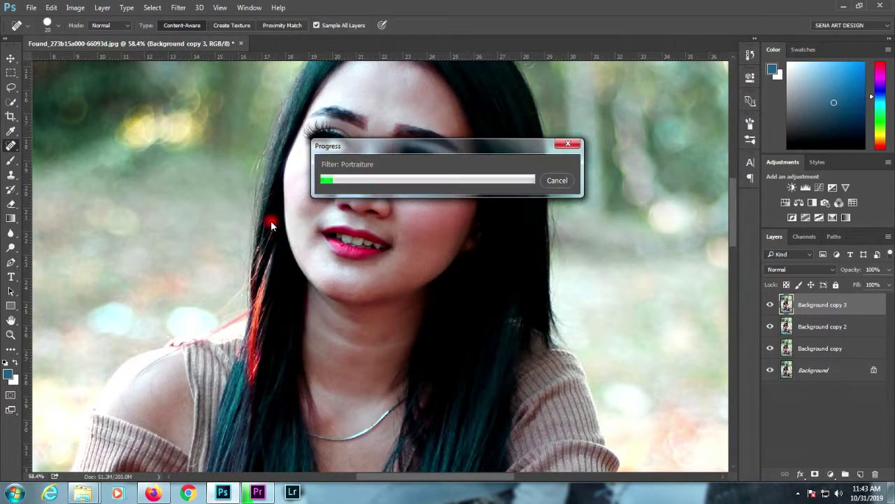
# - Convert Background copy 3 to a smart object and set its blend mode to Linear Light
pyautogui.rightClick(828, 308)
pyautogui.click(666, 246)
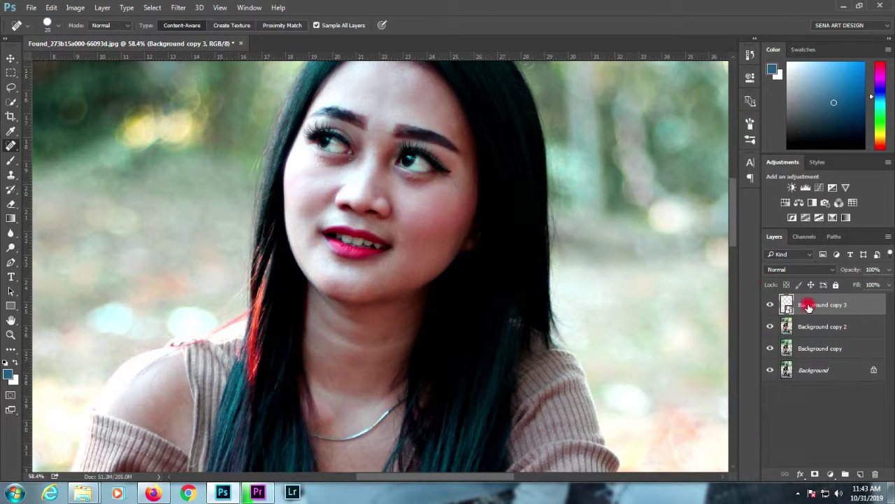
pyautogui.click(797, 270)
pyautogui.click(797, 405)
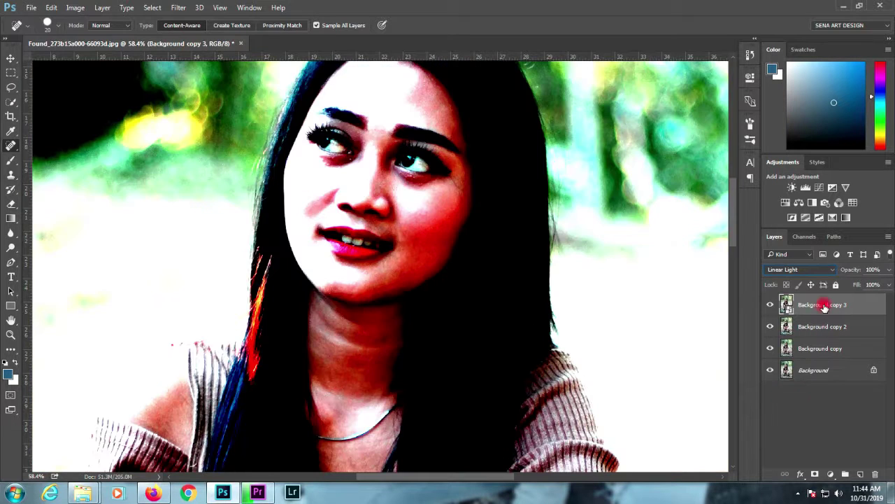
# - Apply a High Pass filter to the Background copy 3 smart object
pyautogui.click(181, 10)
pyautogui.moveTo(245, 262)
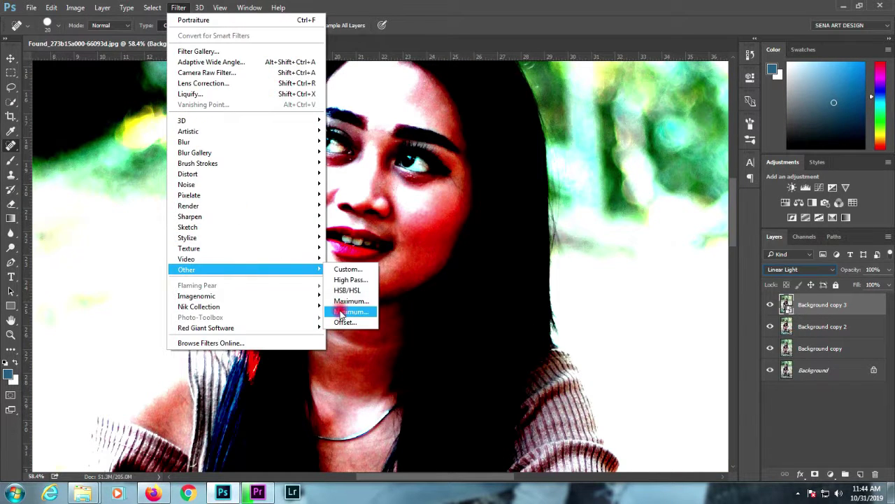
pyautogui.click(339, 288)
pyautogui.click(386, 139)
pyautogui.press('j')
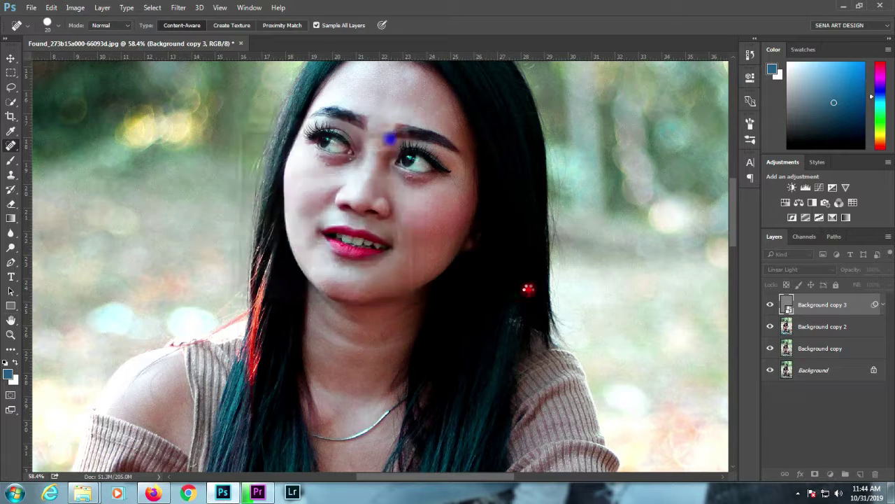
# - Add an empty layer beneath Background copy 3 and hide Background copy 3
pyautogui.keyDown('ctrl'); pyautogui.click(862, 477); pyautogui.keyUp('ctrl')
pyautogui.click(771, 305)
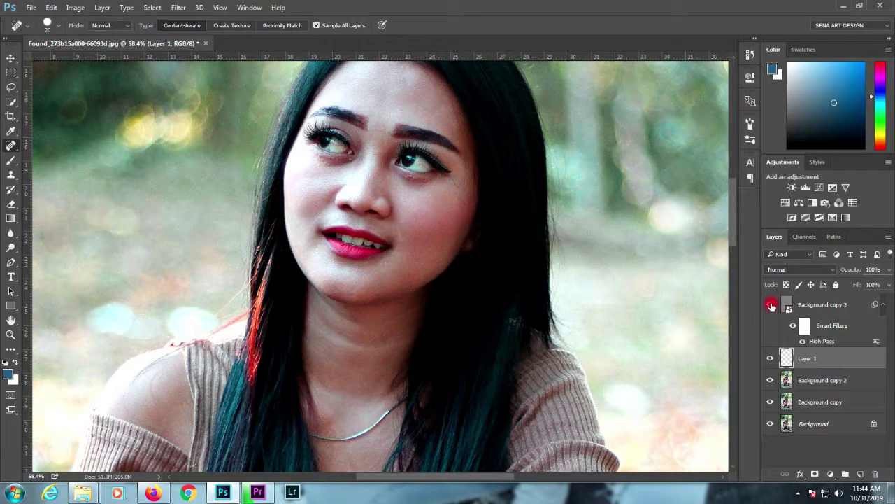
# - Using the Mixer Brush with the 153 px tip reduced to about 80–100 px, blend the image-left cheek and under-eye skin on Layer 1
pyautogui.rightClick(11, 160)
pyautogui.click(33, 189)
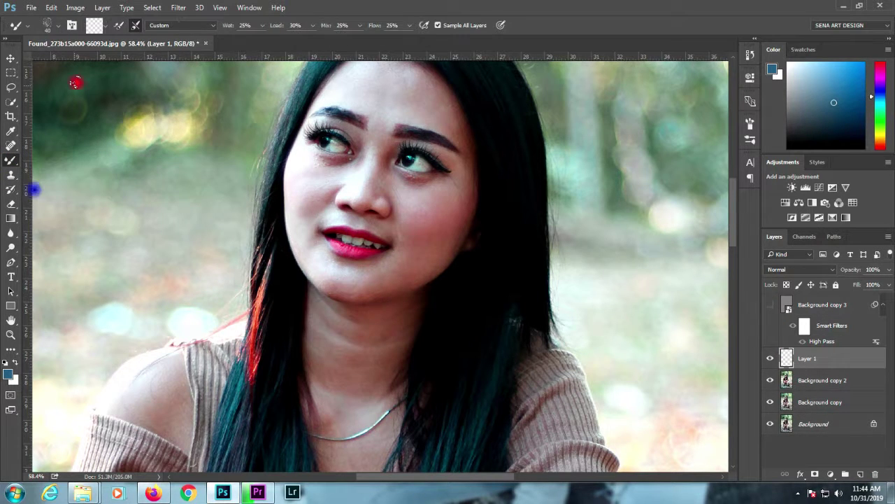
pyautogui.rightClick(137, 182)
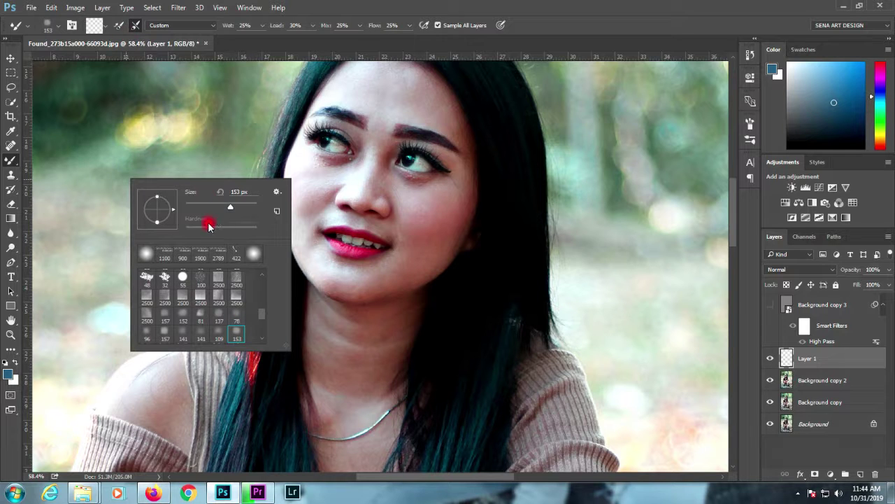
pyautogui.click(537, 7)
pyautogui.scroll(7, 428, 233)
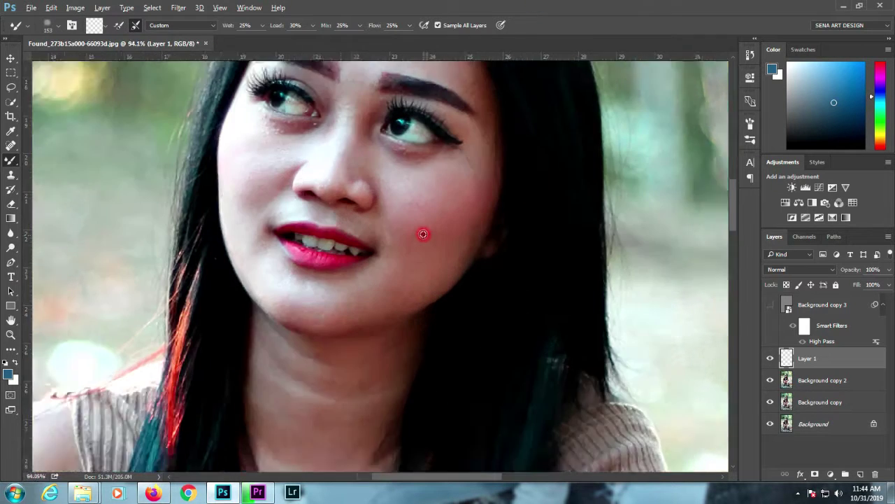
pyautogui.press('[')
pyautogui.press('[')
pyautogui.press('[')
pyautogui.press('[')
pyautogui.moveTo(195, 217)
pyautogui.mouseDown()
pyautogui.moveTo(271, 191)
pyautogui.moveTo(235, 207)
pyautogui.moveTo(254, 200)
pyautogui.moveTo(241, 214)
pyautogui.moveTo(263, 194)
pyautogui.moveTo(238, 195)
pyautogui.moveTo(272, 188)
pyautogui.mouseUp()
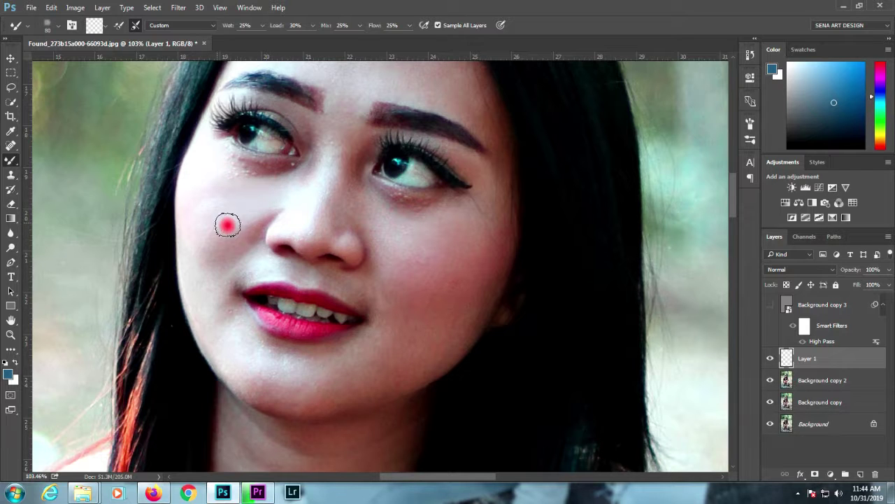
pyautogui.press(']')
pyautogui.press(']')
pyautogui.moveTo(226, 233); pyautogui.dragTo(257, 198)
pyautogui.moveTo(207, 220)
pyautogui.mouseDown()
pyautogui.moveTo(196, 208)
pyautogui.moveTo(250, 189)
pyautogui.moveTo(207, 174)
pyautogui.moveTo(225, 172)
pyautogui.moveTo(198, 156)
pyautogui.moveTo(208, 224)
pyautogui.moveTo(258, 170)
pyautogui.moveTo(246, 177)
pyautogui.moveTo(276, 175)
pyautogui.moveTo(237, 164)
pyautogui.mouseUp()
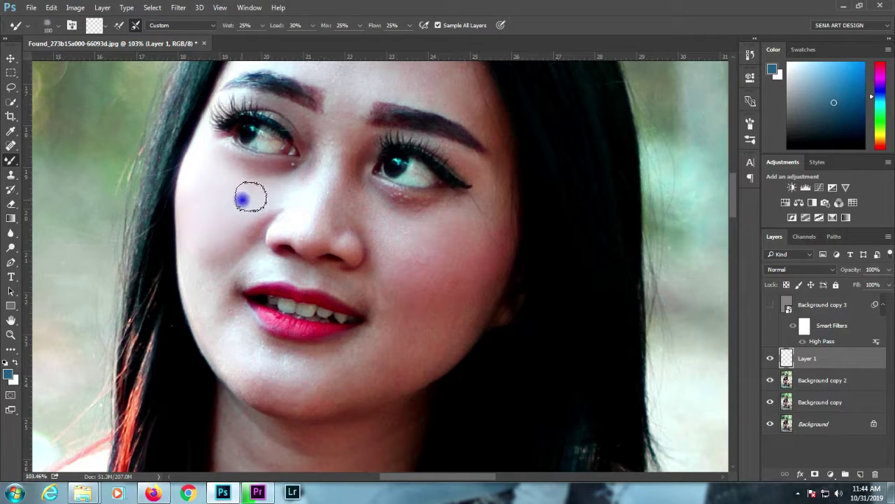
# - Blend the remaining facial skin on Layer 1 across the other cheek, nose, chin and forehead, varying the Mixer Brush size to fit each area
pyautogui.press(']')
pyautogui.moveTo(210, 273)
pyautogui.mouseDown()
pyautogui.moveTo(258, 380)
pyautogui.moveTo(235, 334)
pyautogui.moveTo(248, 381)
pyautogui.moveTo(284, 370)
pyautogui.moveTo(286, 384)
pyautogui.moveTo(361, 355)
pyautogui.moveTo(325, 359)
pyautogui.moveTo(312, 385)
pyautogui.moveTo(322, 374)
pyautogui.moveTo(233, 328)
pyautogui.moveTo(276, 356)
pyautogui.moveTo(336, 356)
pyautogui.moveTo(482, 259)
pyautogui.moveTo(432, 264)
pyautogui.moveTo(453, 271)
pyautogui.moveTo(423, 294)
pyautogui.moveTo(405, 292)
pyautogui.moveTo(461, 254)
pyautogui.moveTo(464, 298)
pyautogui.moveTo(383, 360)
pyautogui.moveTo(465, 280)
pyautogui.moveTo(344, 379)
pyautogui.moveTo(337, 399)
pyautogui.moveTo(290, 411)
pyautogui.moveTo(267, 403)
pyautogui.moveTo(387, 207)
pyautogui.mouseUp()
pyautogui.press('[')
pyautogui.press('[')
pyautogui.press('[')
pyautogui.scroll(3, 386, 208)
pyautogui.press(']')
pyautogui.press(']')
pyautogui.press(']')
pyautogui.moveTo(416, 172)
pyautogui.mouseDown()
pyautogui.moveTo(351, 196)
pyautogui.moveTo(366, 183)
pyautogui.moveTo(359, 142)
pyautogui.moveTo(397, 158)
pyautogui.moveTo(392, 176)
pyautogui.moveTo(395, 160)
pyautogui.moveTo(466, 207)
pyautogui.moveTo(476, 203)
pyautogui.moveTo(348, 145)
pyautogui.moveTo(290, 150)
pyautogui.moveTo(300, 121)
pyautogui.moveTo(248, 161)
pyautogui.moveTo(341, 182)
pyautogui.moveTo(304, 124)
pyautogui.moveTo(410, 171)
pyautogui.moveTo(408, 345)
pyautogui.moveTo(395, 342)
pyautogui.moveTo(403, 399)
pyautogui.moveTo(364, 309)
pyautogui.moveTo(387, 329)
pyautogui.moveTo(400, 320)
pyautogui.moveTo(389, 302)
pyautogui.moveTo(425, 313)
pyautogui.moveTo(399, 305)
pyautogui.moveTo(456, 305)
pyautogui.moveTo(480, 349)
pyautogui.moveTo(484, 340)
pyautogui.moveTo(424, 393)
pyautogui.moveTo(489, 300)
pyautogui.moveTo(494, 308)
pyautogui.moveTo(480, 225)
pyautogui.moveTo(505, 279)
pyautogui.moveTo(474, 221)
pyautogui.moveTo(477, 197)
pyautogui.moveTo(403, 179)
pyautogui.moveTo(339, 263)
pyautogui.moveTo(347, 170)
pyautogui.moveTo(340, 317)
pyautogui.moveTo(320, 314)
pyautogui.moveTo(307, 331)
pyautogui.moveTo(328, 268)
pyautogui.moveTo(304, 339)
pyautogui.moveTo(360, 196)
pyautogui.moveTo(324, 268)
pyautogui.moveTo(298, 223)
pyautogui.moveTo(311, 190)
pyautogui.moveTo(287, 295)
pyautogui.mouseUp()
pyautogui.press('[')
pyautogui.press('[')
pyautogui.press(']')
pyautogui.press(']')
pyautogui.press(']')
pyautogui.press('[')
pyautogui.press('[')
pyautogui.press('[')
pyautogui.press('[')
pyautogui.press(']')
pyautogui.press(']')
# - Add an empty layer above Layer 1 and reduce the Mixer Brush size to 50 px
pyautogui.click(859, 474)
pyautogui.press('[')
pyautogui.press('[')
pyautogui.scroll(-3, 328, 258)
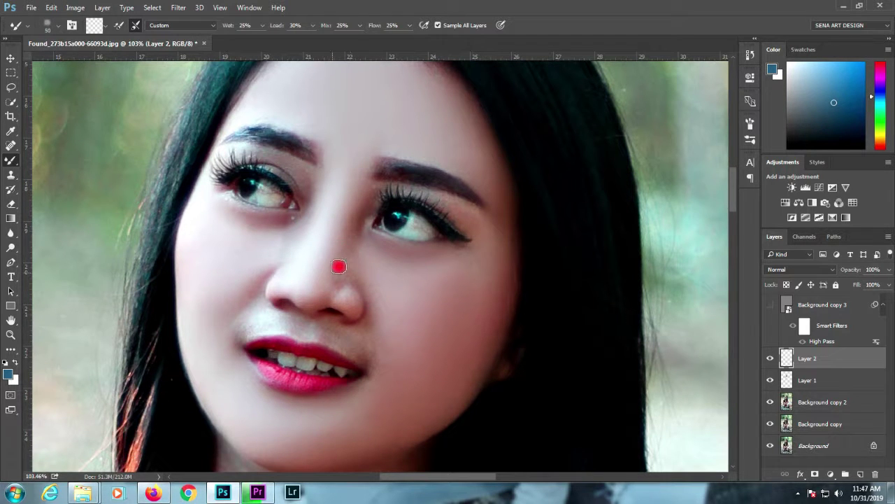
# - On Layer 1, blend the skin beside the mouth, around the nose and above the upper lip with the Mixer Brush
pyautogui.click(850, 377)
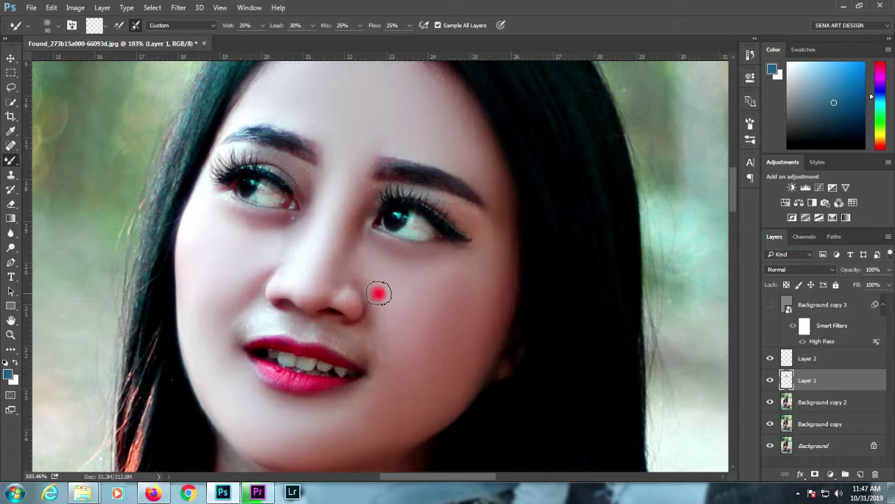
pyautogui.moveTo(378, 360); pyautogui.dragTo(378, 375)
pyautogui.moveTo(324, 332)
pyautogui.mouseDown()
pyautogui.moveTo(362, 338)
pyautogui.moveTo(324, 333)
pyautogui.moveTo(364, 317)
pyautogui.moveTo(330, 289)
pyautogui.mouseUp()
pyautogui.moveTo(248, 316); pyautogui.dragTo(270, 321)
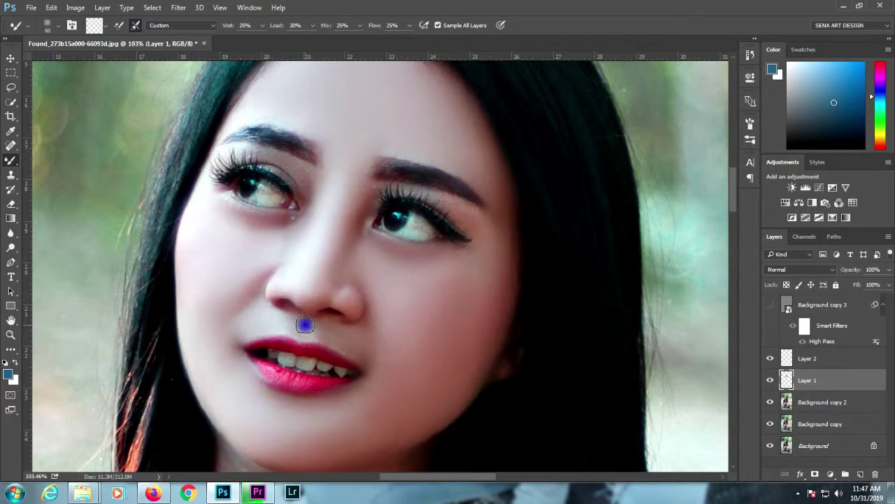
pyautogui.moveTo(325, 331); pyautogui.dragTo(348, 339)
# - Blend the skin around the eyes and along the image-left upper eyelid on Layer 1
pyautogui.scroll(-1, 357, 329)
pyautogui.press('[')
pyautogui.click(443, 205)
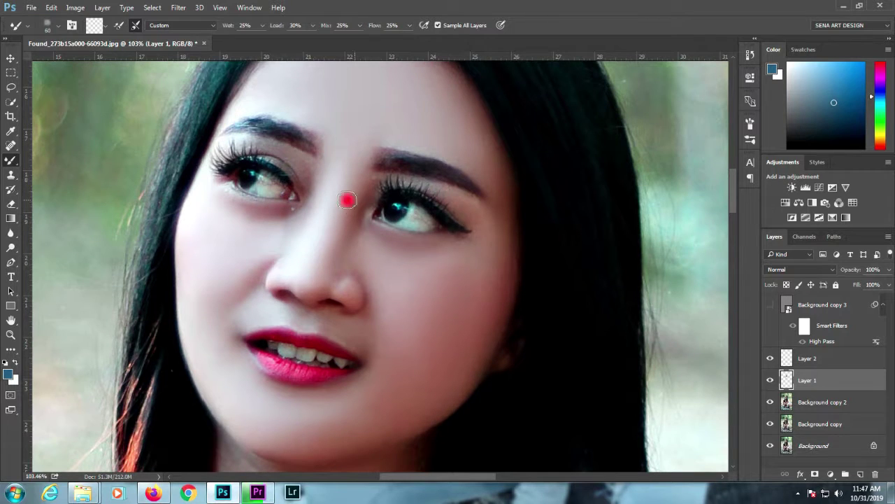
pyautogui.moveTo(299, 166)
pyautogui.mouseDown()
pyautogui.moveTo(280, 149)
pyautogui.moveTo(296, 166)
pyautogui.moveTo(246, 143)
pyautogui.mouseUp()
pyautogui.moveTo(296, 167); pyautogui.dragTo(242, 146)
# - Add an empty layer above Layer 2 and blend the neck, chest and bare shoulder skin on it with a 200 px Mixer Brush
pyautogui.scroll(-4, 549, 354)
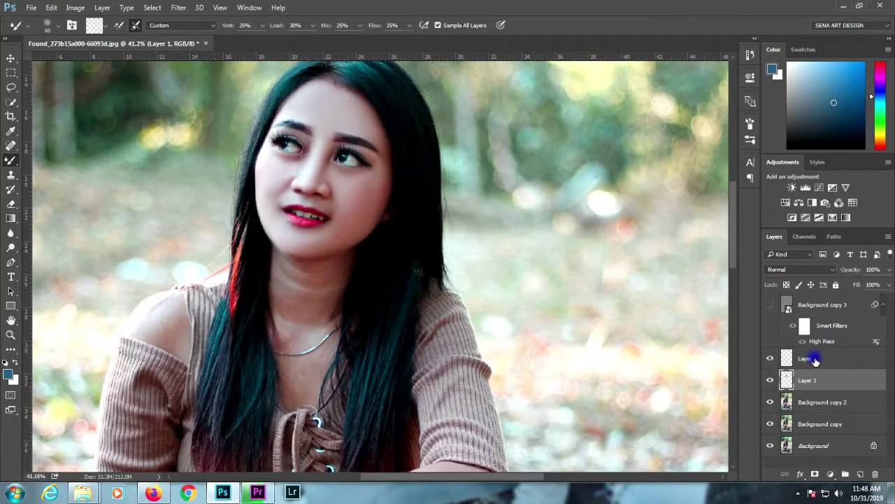
pyautogui.click(816, 359)
pyautogui.click(861, 474)
pyautogui.scroll(5, 186, 316)
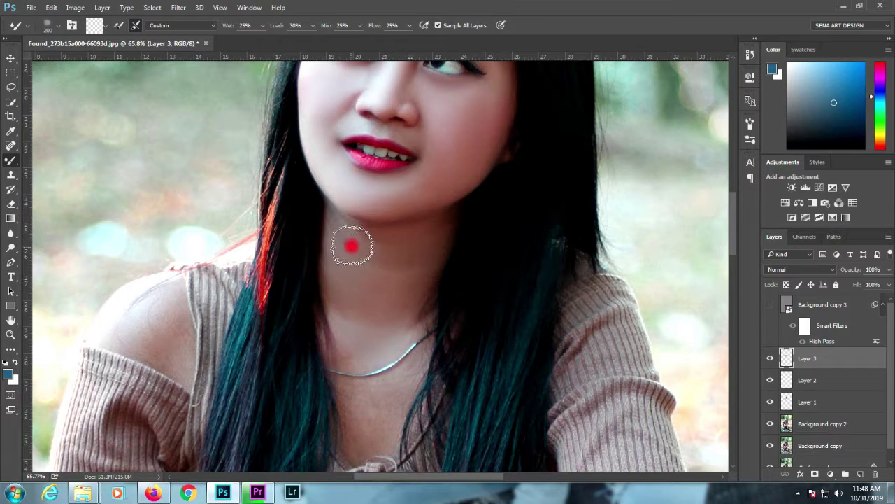
pyautogui.scroll(-2, 357, 315)
pyautogui.moveTo(170, 298); pyautogui.dragTo(159, 283)
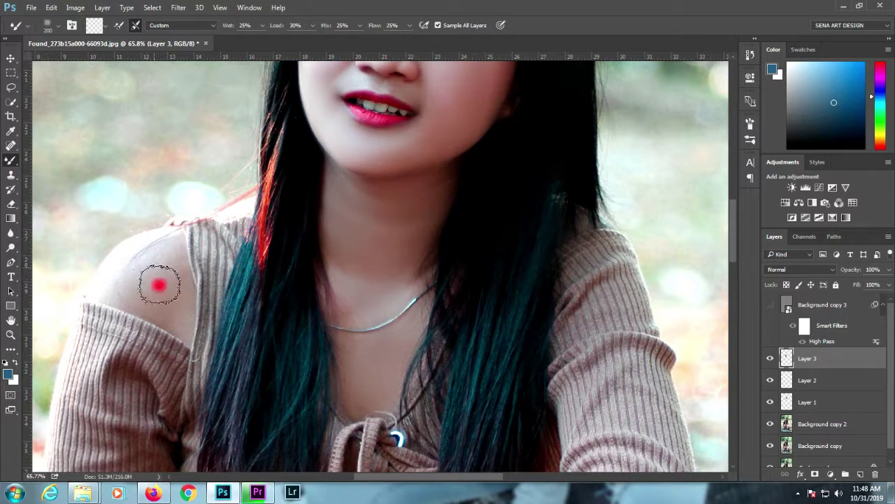
# - Blend the skin of the forearm wearing the watch up to the elbow on Layer 3, enlarging the Mixer Brush to 400 px
pyautogui.press('[')
pyautogui.press('[')
pyautogui.scroll(-5, 154, 302)
pyautogui.moveTo(514, 426)
pyautogui.mouseDown()
pyautogui.moveTo(518, 388)
pyautogui.moveTo(468, 412)
pyautogui.moveTo(442, 403)
pyautogui.moveTo(657, 374)
pyautogui.moveTo(578, 350)
pyautogui.moveTo(673, 388)
pyautogui.moveTo(638, 357)
pyautogui.moveTo(497, 422)
pyautogui.moveTo(391, 440)
pyautogui.moveTo(600, 390)
pyautogui.moveTo(604, 416)
pyautogui.moveTo(659, 383)
pyautogui.moveTo(623, 415)
pyautogui.mouseUp()
pyautogui.press(']')
pyautogui.press(']')
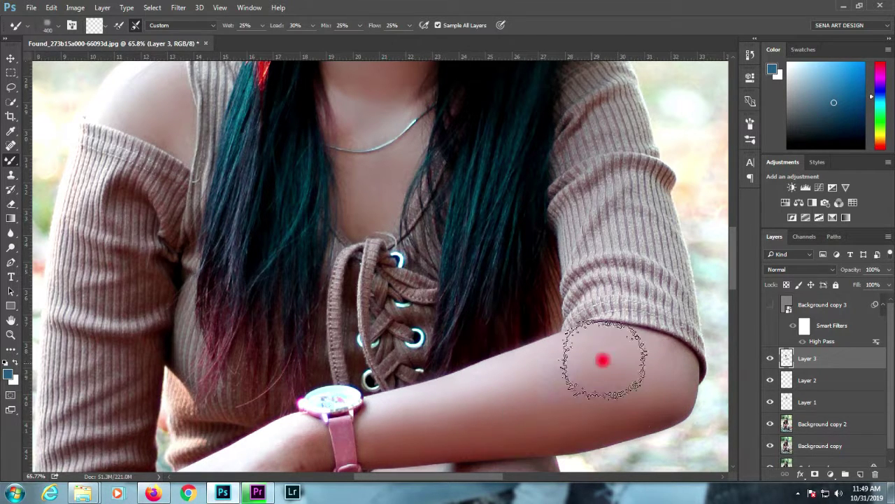
pyautogui.moveTo(604, 362); pyautogui.dragTo(620, 379)
# - Blend the skin on the back of the hand and fingers beyond the watch, using a 60 px Mixer Brush on the fingers
pyautogui.scroll(-3, 293, 410)
pyautogui.moveTo(293, 411)
pyautogui.mouseDown()
pyautogui.moveTo(254, 355)
pyautogui.moveTo(302, 329)
pyautogui.moveTo(215, 339)
pyautogui.moveTo(245, 344)
pyautogui.moveTo(204, 420)
pyautogui.mouseUp()
pyautogui.scroll(-1, 180, 351)
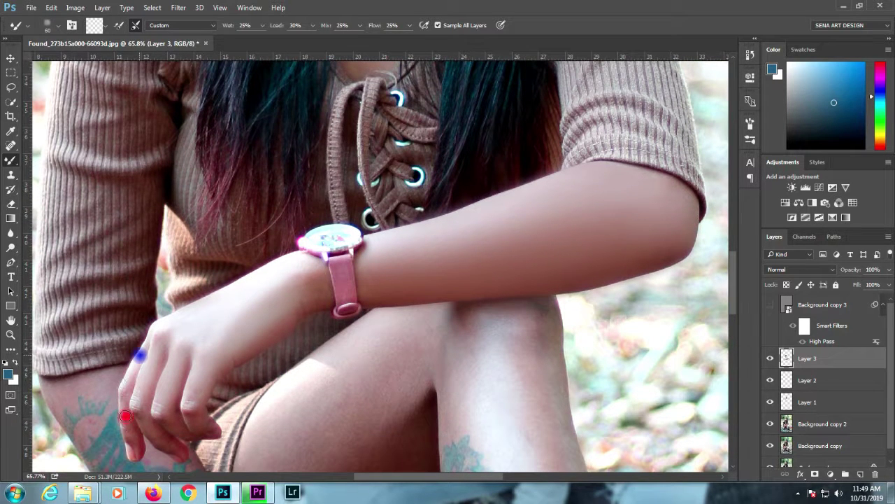
# - Blend the skin of the thigh and the raised leg on Layer 3 with the Mixer Brush
pyautogui.scroll(-1, 229, 450)
pyautogui.moveTo(310, 343)
pyautogui.mouseDown()
pyautogui.moveTo(403, 313)
pyautogui.moveTo(374, 347)
pyautogui.moveTo(290, 402)
pyautogui.moveTo(334, 320)
pyautogui.moveTo(378, 290)
pyautogui.moveTo(305, 338)
pyautogui.moveTo(268, 412)
pyautogui.moveTo(328, 404)
pyautogui.moveTo(400, 298)
pyautogui.moveTo(393, 307)
pyautogui.moveTo(317, 242)
pyautogui.moveTo(298, 246)
pyautogui.moveTo(287, 225)
pyautogui.moveTo(426, 246)
pyautogui.moveTo(373, 233)
pyautogui.moveTo(373, 342)
pyautogui.moveTo(268, 373)
pyautogui.moveTo(285, 358)
pyautogui.moveTo(304, 370)
pyautogui.moveTo(349, 323)
pyautogui.moveTo(335, 434)
pyautogui.moveTo(387, 349)
pyautogui.moveTo(314, 394)
pyautogui.moveTo(383, 345)
pyautogui.moveTo(332, 339)
pyautogui.moveTo(388, 201)
pyautogui.moveTo(313, 342)
pyautogui.moveTo(321, 287)
pyautogui.moveTo(372, 345)
pyautogui.moveTo(340, 381)
pyautogui.moveTo(567, 315)
pyautogui.moveTo(544, 243)
pyautogui.moveTo(572, 422)
pyautogui.moveTo(544, 233)
pyautogui.moveTo(517, 184)
pyautogui.moveTo(557, 303)
pyautogui.moveTo(511, 128)
pyautogui.moveTo(546, 299)
pyautogui.moveTo(552, 188)
pyautogui.moveTo(445, 145)
pyautogui.moveTo(497, 193)
pyautogui.moveTo(456, 153)
pyautogui.moveTo(448, 187)
pyautogui.moveTo(475, 309)
pyautogui.moveTo(466, 290)
pyautogui.moveTo(518, 179)
pyautogui.moveTo(492, 152)
pyautogui.moveTo(519, 133)
pyautogui.moveTo(494, 170)
pyautogui.moveTo(547, 385)
pyautogui.moveTo(313, 345)
pyautogui.moveTo(268, 272)
pyautogui.moveTo(306, 340)
pyautogui.moveTo(291, 369)
pyautogui.moveTo(285, 296)
pyautogui.moveTo(234, 280)
pyautogui.moveTo(322, 292)
pyautogui.moveTo(386, 328)
pyautogui.mouseUp()
pyautogui.scroll(-2, 372, 340)
pyautogui.scroll(-1, 314, 394)
pyautogui.scroll(-2, 370, 344)
pyautogui.scroll(1, 443, 140)
pyautogui.press(']')
pyautogui.scroll(-2, 300, 349)
# - Blend the knuckles and fingers of the hand resting near the ground with the Mixer Brush reduced to 80–100 px
pyautogui.press('[')
pyautogui.press('[')
pyautogui.press('[')
pyautogui.press('[')
pyautogui.press('[')
pyautogui.press('[')
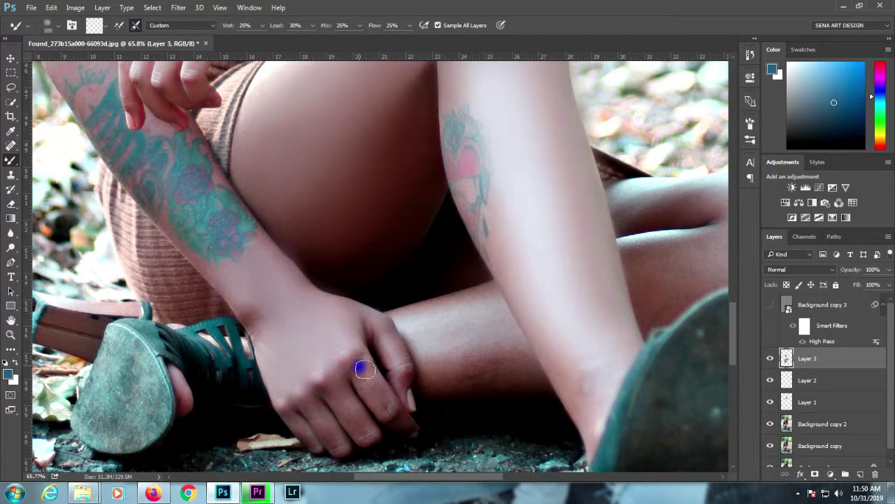
pyautogui.moveTo(365, 369); pyautogui.dragTo(349, 417)
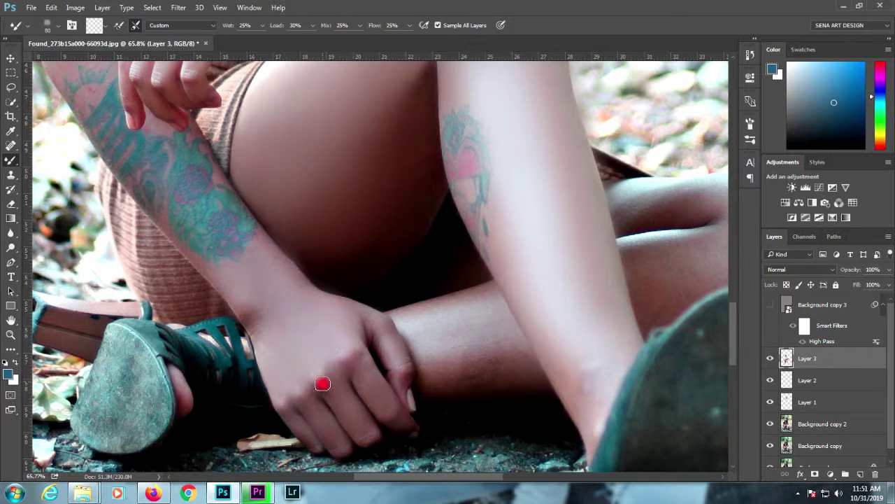
# - Blend the skin of the crossed lower leg and its bent knee on Layer 3 with a larger Mixer Brush
pyautogui.moveTo(451, 321)
pyautogui.mouseDown()
pyautogui.moveTo(450, 356)
pyautogui.moveTo(462, 375)
pyautogui.moveTo(449, 342)
pyautogui.moveTo(490, 323)
pyautogui.moveTo(465, 380)
pyautogui.moveTo(440, 328)
pyautogui.moveTo(452, 307)
pyautogui.moveTo(486, 335)
pyautogui.mouseUp()
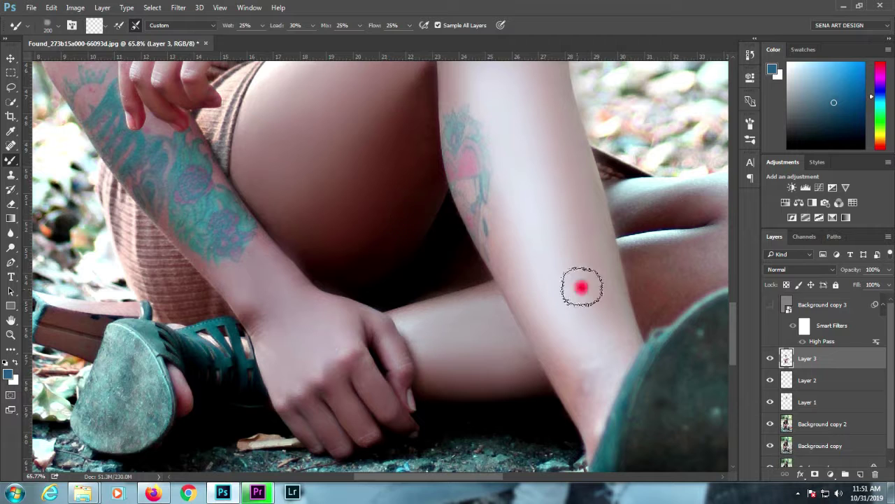
pyautogui.hscroll(3, 581, 287)
pyautogui.press(']')
pyautogui.press(']')
pyautogui.press(']')
pyautogui.moveTo(612, 246)
pyautogui.mouseDown()
pyautogui.moveTo(565, 228)
pyautogui.moveTo(458, 259)
pyautogui.moveTo(506, 257)
pyautogui.moveTo(593, 278)
pyautogui.moveTo(648, 265)
pyautogui.moveTo(611, 301)
pyautogui.moveTo(589, 204)
pyautogui.moveTo(576, 197)
pyautogui.moveTo(606, 195)
pyautogui.moveTo(496, 203)
pyautogui.moveTo(432, 195)
pyautogui.moveTo(499, 196)
pyautogui.moveTo(549, 185)
pyautogui.moveTo(635, 209)
pyautogui.moveTo(449, 271)
pyautogui.moveTo(464, 294)
pyautogui.moveTo(488, 249)
pyautogui.moveTo(427, 249)
pyautogui.mouseUp()
# - Refine the folds and edges of the crossed leg behind the sandal with a smaller Mixer Brush
pyautogui.press('[')
pyautogui.press('[')
pyautogui.press('[')
pyautogui.press('[')
pyautogui.press('[')
pyautogui.press('[')
pyautogui.press('[')
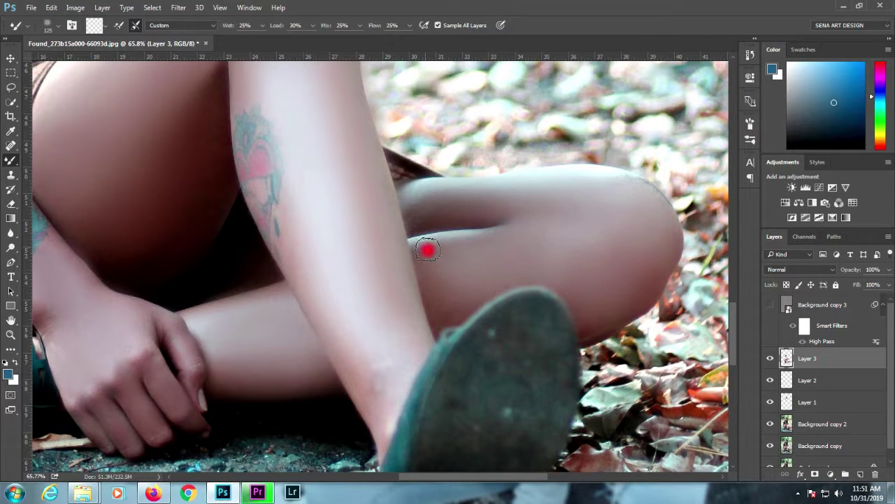
pyautogui.moveTo(420, 211)
pyautogui.mouseDown()
pyautogui.moveTo(446, 197)
pyautogui.moveTo(595, 186)
pyautogui.moveTo(508, 253)
pyautogui.moveTo(592, 310)
pyautogui.moveTo(647, 284)
pyautogui.mouseUp()
pyautogui.moveTo(483, 289); pyautogui.dragTo(430, 289)
# - Blend the tattooed arm's skin below the sleeve and the back and fingers of the hand in front of it on Layer 3
pyautogui.moveTo(242, 293); pyautogui.dragTo(335, 297)
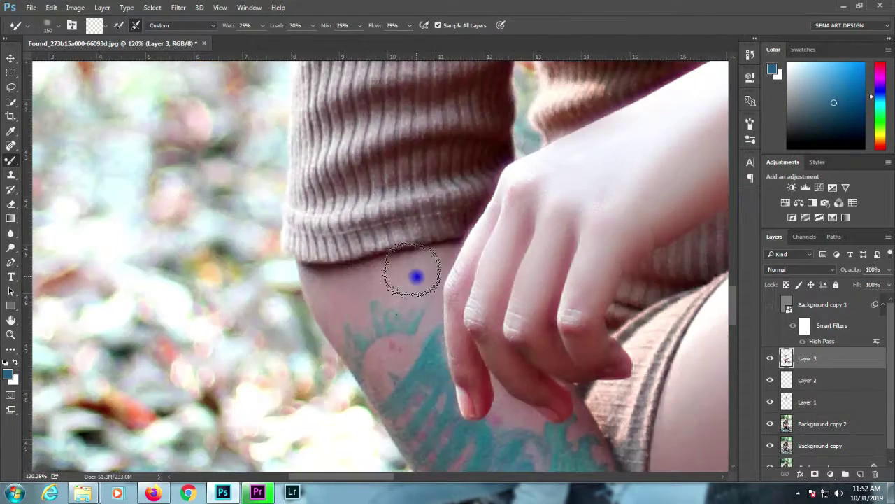
pyautogui.moveTo(382, 334)
pyautogui.mouseDown()
pyautogui.moveTo(376, 373)
pyautogui.moveTo(443, 336)
pyautogui.moveTo(483, 338)
pyautogui.mouseUp()
pyautogui.press('[')
pyautogui.press('[')
pyautogui.press('[')
pyautogui.press('[')
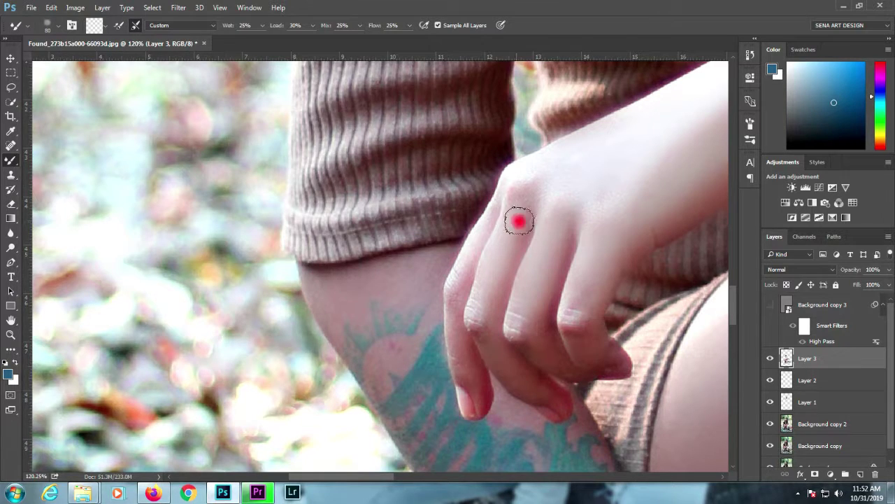
pyautogui.moveTo(519, 221); pyautogui.dragTo(633, 180)
pyautogui.moveTo(596, 262); pyautogui.dragTo(576, 310)
pyautogui.scroll(1, 575, 310)
pyautogui.press(']')
pyautogui.press(']')
pyautogui.press(']')
pyautogui.press(']')
pyautogui.press(']')
pyautogui.moveTo(495, 363); pyautogui.dragTo(332, 364)
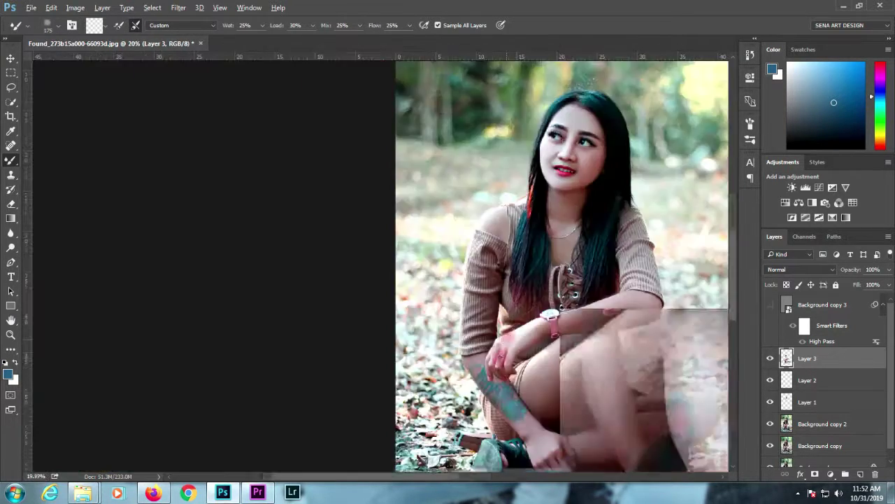
# - Make Background copy 3 visible again and compare the whole photo with and without the Layer 3 skin retouching
pyautogui.scroll(-3, 514, 292)
pyautogui.click(770, 308)
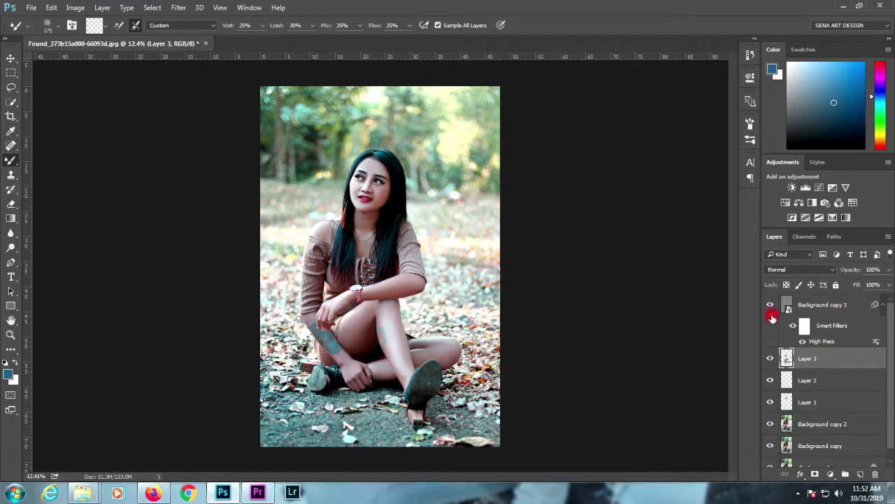
pyautogui.click(770, 360)
pyautogui.click(769, 360)
pyautogui.click(769, 361)
pyautogui.click(769, 361)
pyautogui.click(769, 360)
pyautogui.click(768, 361)
pyautogui.click(768, 360)
pyautogui.scroll(10, 366, 184)
pyautogui.scroll(-13, 344, 144)
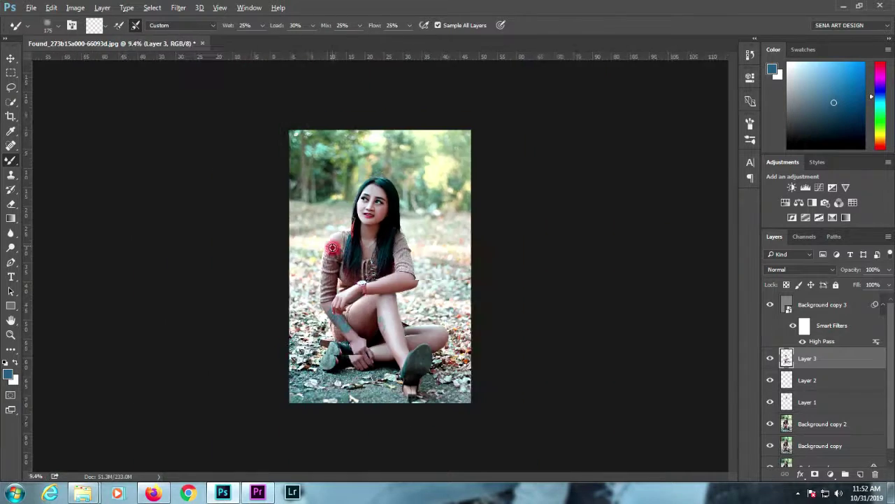
pyautogui.scroll(1, 334, 250)
# - Add a new layer above Background copy 3 in Soft Light mode, filled with the 50% gray neutral color
pyautogui.click(824, 305)
pyautogui.hotkey('ctrl', 'shift', 'n')
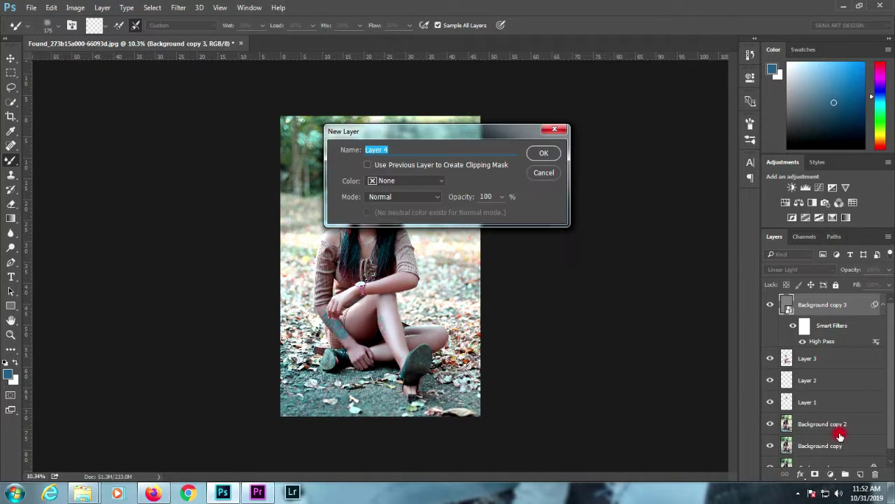
pyautogui.click(413, 198)
pyautogui.click(410, 326)
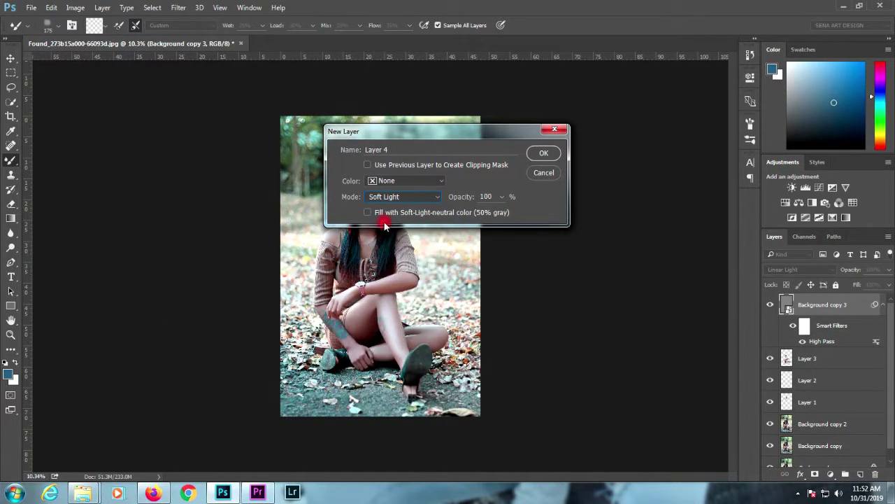
pyautogui.click(541, 154)
# - Dodge the nose bridge and the area between the eyebrows on Layer 4, with the Midtones range and 15% exposure
pyautogui.scroll(8, 342, 207)
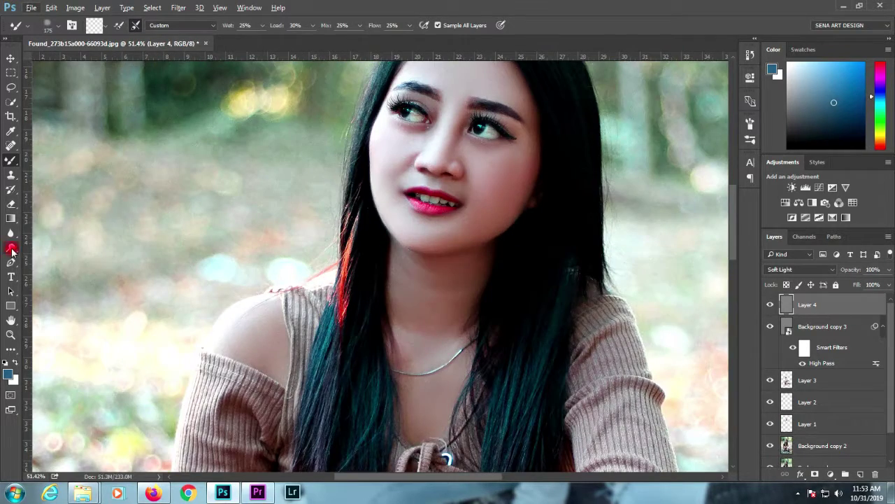
pyautogui.click(11, 250)
pyautogui.scroll(4, 414, 194)
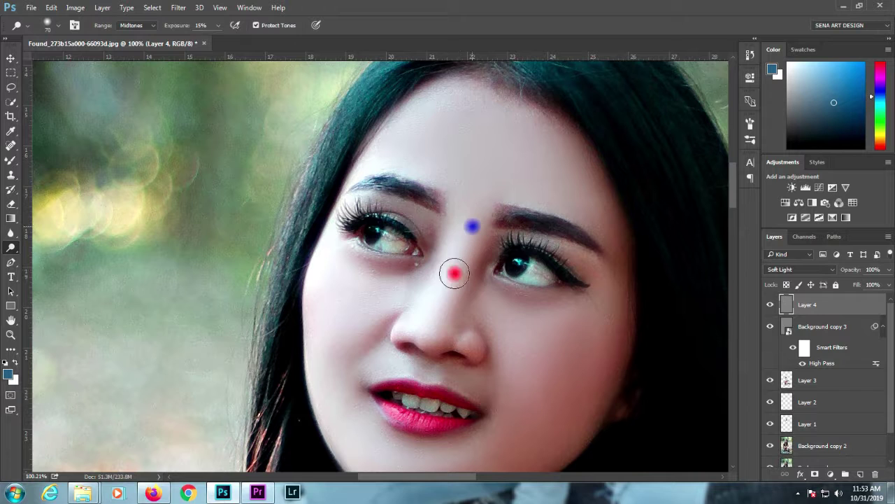
pyautogui.moveTo(454, 274); pyautogui.dragTo(430, 308)
pyautogui.moveTo(467, 221); pyautogui.dragTo(467, 222)
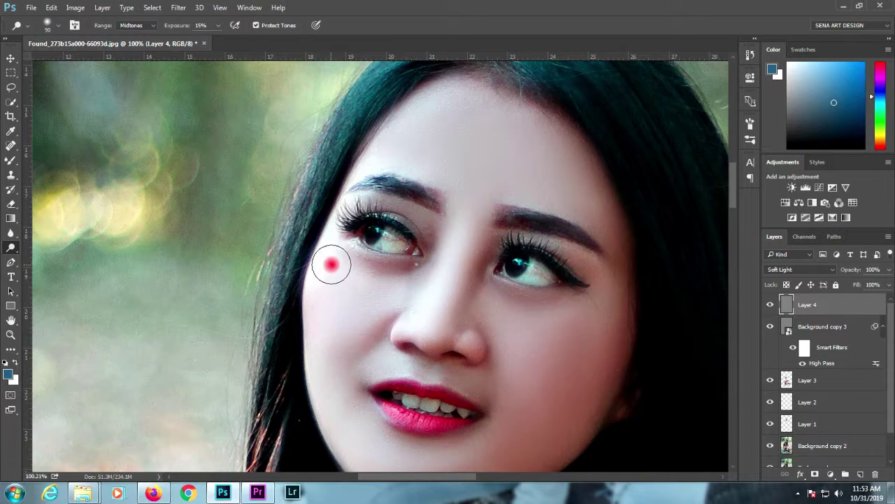
# - Dodge the skin below the outer eye corner, using a larger brush from that cheek down to the chin
pyautogui.moveTo(332, 265)
pyautogui.mouseDown()
pyautogui.moveTo(388, 286)
pyautogui.moveTo(380, 308)
pyautogui.moveTo(349, 301)
pyautogui.moveTo(340, 278)
pyautogui.mouseUp()
pyautogui.press(']')
pyautogui.press(']')
pyautogui.press(']')
pyautogui.moveTo(352, 336)
pyautogui.mouseDown()
pyautogui.moveTo(336, 280)
pyautogui.moveTo(428, 402)
pyautogui.mouseUp()
# - Brighten the cheeks on both sides of the nose with a Dodge brush of about 150 pixels
pyautogui.scroll(-2, 336, 281)
pyautogui.press('[')
pyautogui.press('[')
pyautogui.press(']')
pyautogui.press(']')
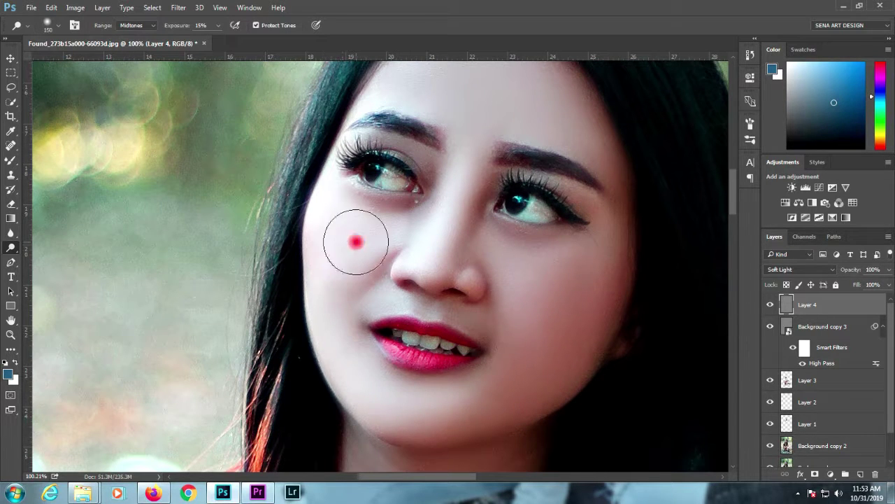
pyautogui.moveTo(356, 242); pyautogui.dragTo(381, 235)
pyautogui.moveTo(599, 258)
pyautogui.mouseDown()
pyautogui.moveTo(548, 299)
pyautogui.moveTo(585, 263)
pyautogui.moveTo(526, 276)
pyautogui.moveTo(522, 254)
pyautogui.mouseUp()
# - Dodge the forehead and crown of the hair with a 200-pixel brush, and the skin under the nose with a 20-pixel one
pyautogui.scroll(6, 566, 114)
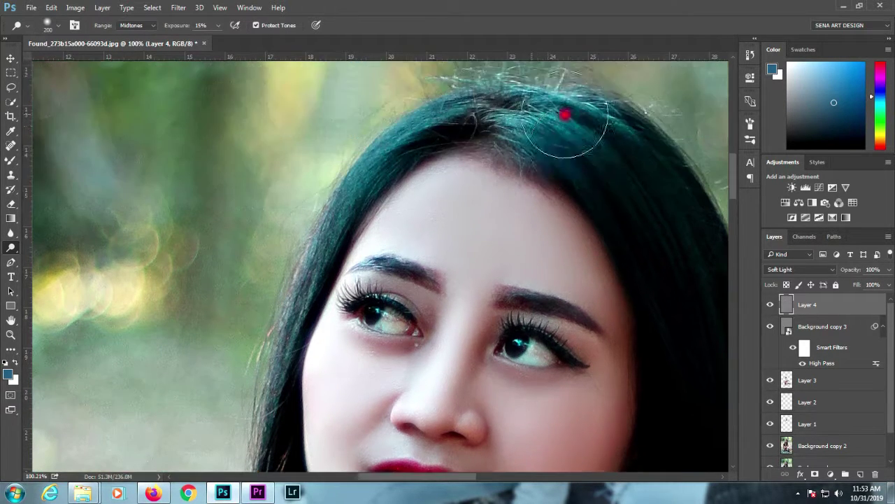
pyautogui.press('[')
pyautogui.press('[')
pyautogui.press('[')
pyautogui.press('[')
pyautogui.press('[')
pyautogui.press('[')
pyautogui.scroll(-8, 344, 371)
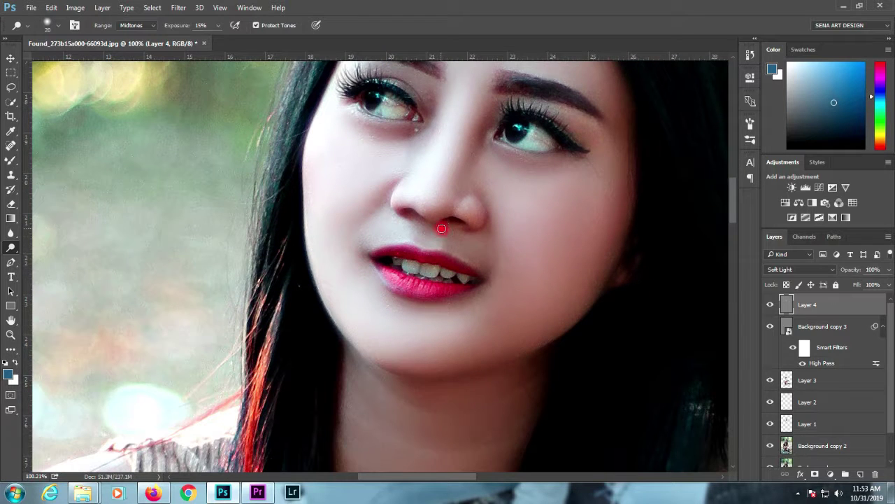
pyautogui.scroll(-4, 383, 273)
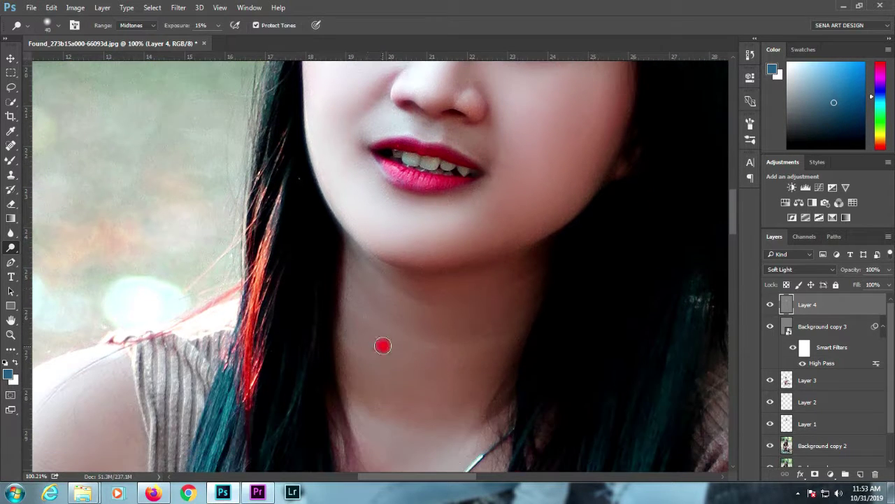
# - Dodge the neck and the chest around the necklace, enlarging the brush to 250 pixels
pyautogui.press(']')
pyautogui.press(']')
pyautogui.press(']')
pyautogui.press(']')
pyautogui.press(']')
pyautogui.press(']')
pyautogui.press(']')
pyautogui.scroll(-2, 410, 402)
pyautogui.scroll(-2, 447, 356)
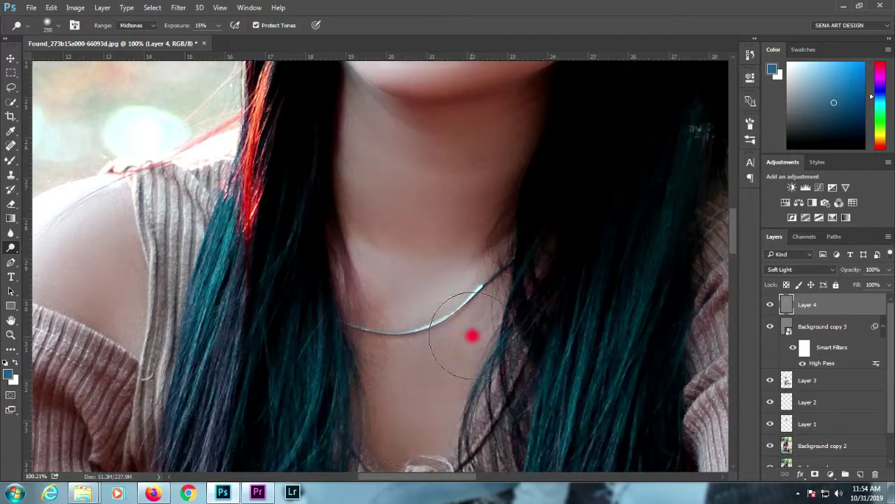
# - Dodge the bare shoulder and the forearm resting on the knee with a smaller, 150-pixel brush
pyautogui.hscroll(-3, 153, 259)
pyautogui.press('[')
pyautogui.hscroll(5, 179, 250)
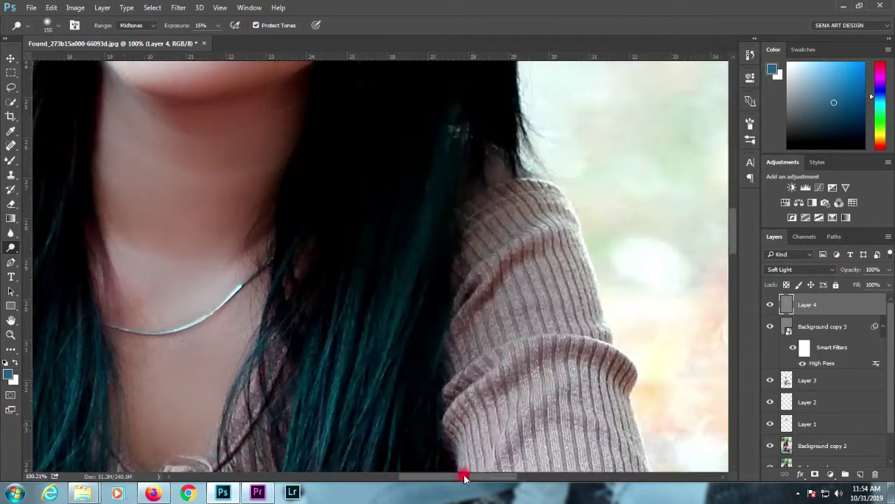
pyautogui.scroll(-3, 368, 396)
pyautogui.moveTo(365, 368)
pyautogui.mouseDown()
pyautogui.moveTo(549, 332)
pyautogui.moveTo(438, 390)
pyautogui.moveTo(561, 361)
pyautogui.mouseUp()
pyautogui.moveTo(494, 379)
pyautogui.mouseDown()
pyautogui.moveTo(481, 344)
pyautogui.moveTo(319, 394)
pyautogui.mouseUp()
# - Brighten the back and fingers of the hand wearing the watch with a 90-pixel Dodge brush
pyautogui.scroll(-2, 318, 395)
pyautogui.press('[')
pyautogui.press('[')
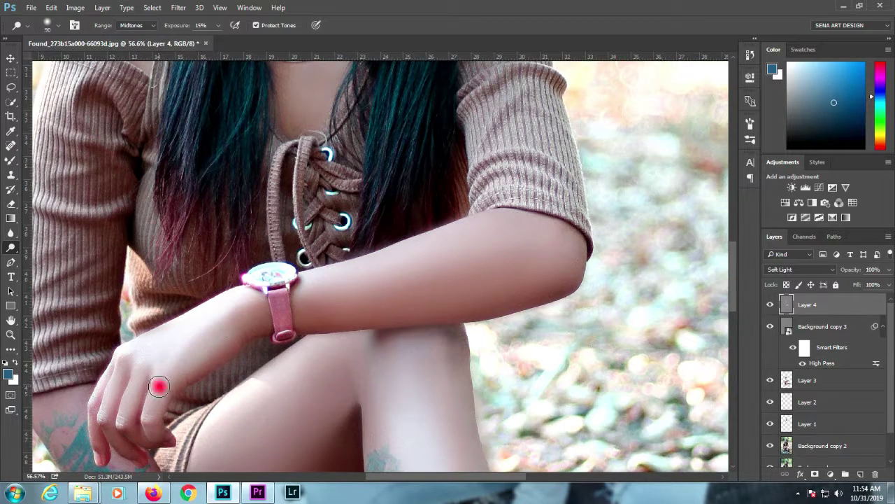
# - Dodge the raised thigh and shin and the crossed leg behind them with a 175-pixel brush
pyautogui.scroll(-2, 158, 386)
pyautogui.press(']')
pyautogui.press(']')
pyautogui.press(']')
pyautogui.press(']')
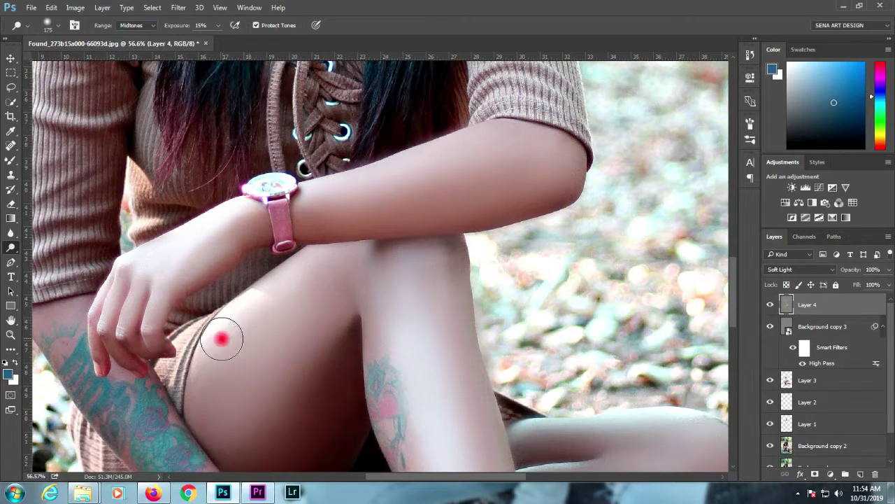
pyautogui.scroll(-2, 467, 434)
pyautogui.moveTo(406, 269)
pyautogui.mouseDown()
pyautogui.moveTo(460, 429)
pyautogui.moveTo(393, 320)
pyautogui.moveTo(337, 354)
pyautogui.moveTo(344, 223)
pyautogui.mouseUp()
pyautogui.scroll(-3, 344, 223)
pyautogui.moveTo(660, 333)
pyautogui.mouseDown()
pyautogui.moveTo(573, 345)
pyautogui.moveTo(607, 334)
pyautogui.mouseUp()
# - Dodge the tattooed forearm, the hand on the ground and the lower leg beside it with progressively smaller brushes
pyautogui.scroll(-2, 318, 419)
pyautogui.press('[')
pyautogui.press('[')
pyautogui.press('[')
pyautogui.moveTo(301, 414)
pyautogui.mouseDown()
pyautogui.moveTo(273, 407)
pyautogui.moveTo(225, 370)
pyautogui.moveTo(222, 318)
pyautogui.moveTo(65, 130)
pyautogui.mouseUp()
pyautogui.scroll(-1, 384, 305)
pyautogui.press('[')
pyautogui.press('[')
pyautogui.moveTo(384, 306)
pyautogui.mouseDown()
pyautogui.moveTo(294, 329)
pyautogui.moveTo(306, 362)
pyautogui.moveTo(277, 361)
pyautogui.moveTo(270, 398)
pyautogui.moveTo(245, 383)
pyautogui.moveTo(280, 296)
pyautogui.moveTo(395, 314)
pyautogui.moveTo(359, 305)
pyautogui.mouseUp()
# - Dodge the length of the raised shin with a 250-pixel brush and its tattooed area with a smaller one
pyautogui.press(']')
pyautogui.press(']')
pyautogui.press(']')
pyautogui.press(']')
pyautogui.press(']')
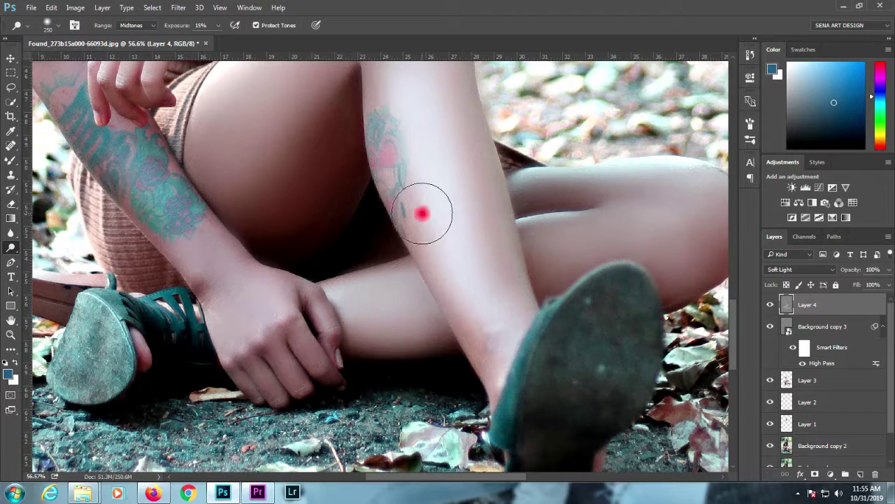
pyautogui.press('[')
pyautogui.press('[')
pyautogui.moveTo(390, 133)
pyautogui.mouseDown()
pyautogui.moveTo(424, 256)
pyautogui.moveTo(379, 89)
pyautogui.mouseUp()
pyautogui.press(']')
pyautogui.press(']')
# - Brighten the crossed leg from behind the shin to its knee with a 150-pixel Dodge brush
pyautogui.moveTo(499, 476); pyautogui.dragTo(525, 476)
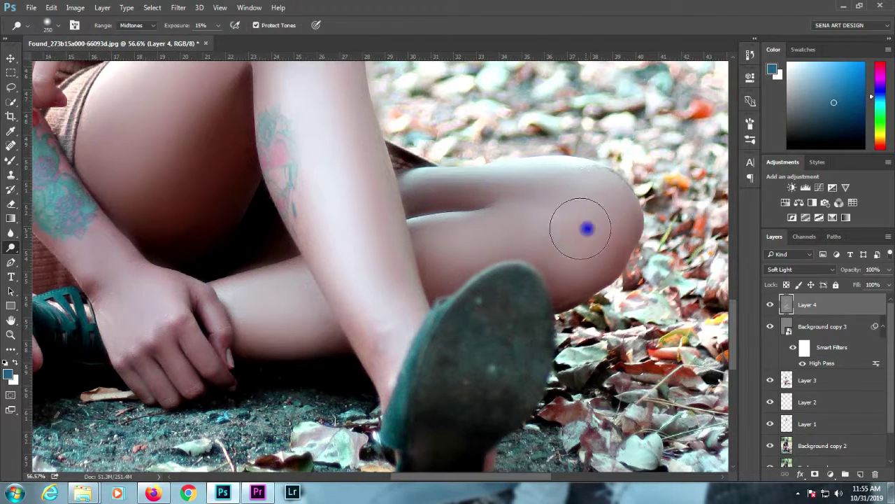
pyautogui.press('[')
pyautogui.press('[')
pyautogui.press('[')
pyautogui.moveTo(424, 188)
pyautogui.mouseDown()
pyautogui.moveTo(482, 184)
pyautogui.moveTo(617, 211)
pyautogui.mouseUp()
# - Compare the whole photo and the face with and without the Layer 4 dodging
pyautogui.hotkey('ctrl', '0')
pyautogui.click(772, 305)
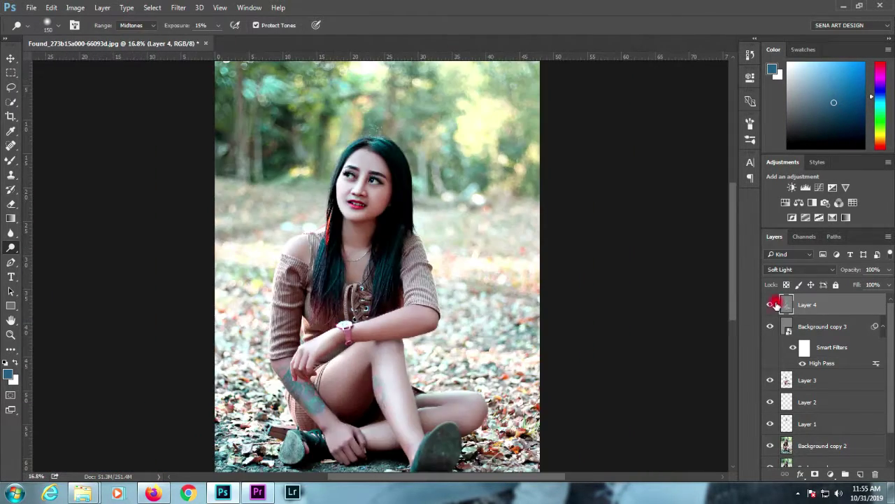
pyautogui.scroll(10, 358, 175)
pyautogui.scroll(-10, 460, 228)
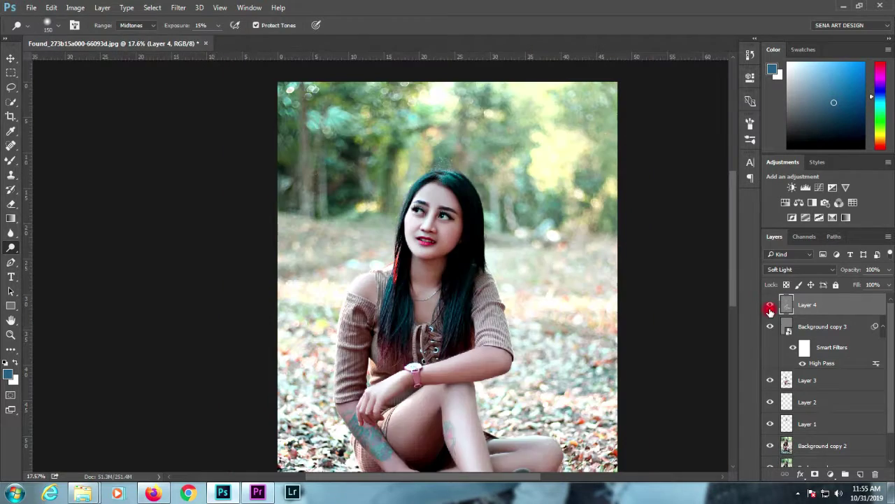
pyautogui.click(770, 307)
pyautogui.click(770, 306)
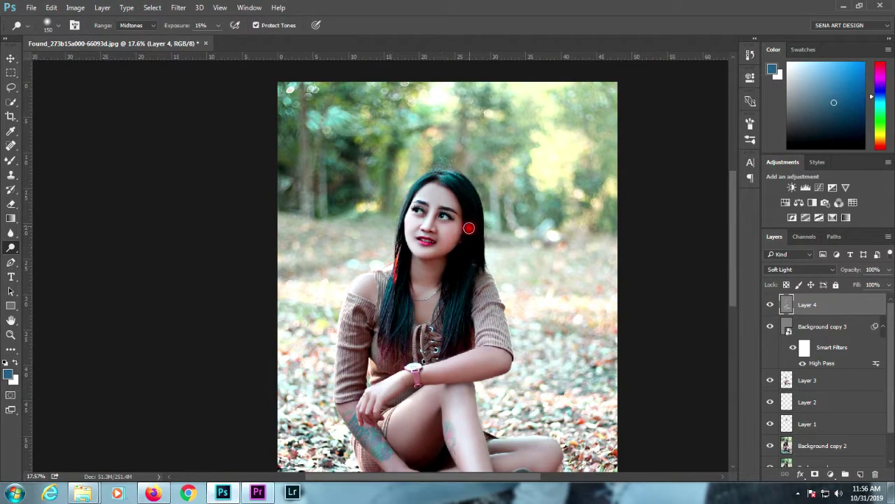
pyautogui.scroll(4, 469, 228)
pyautogui.click(770, 304)
pyautogui.click(770, 304)
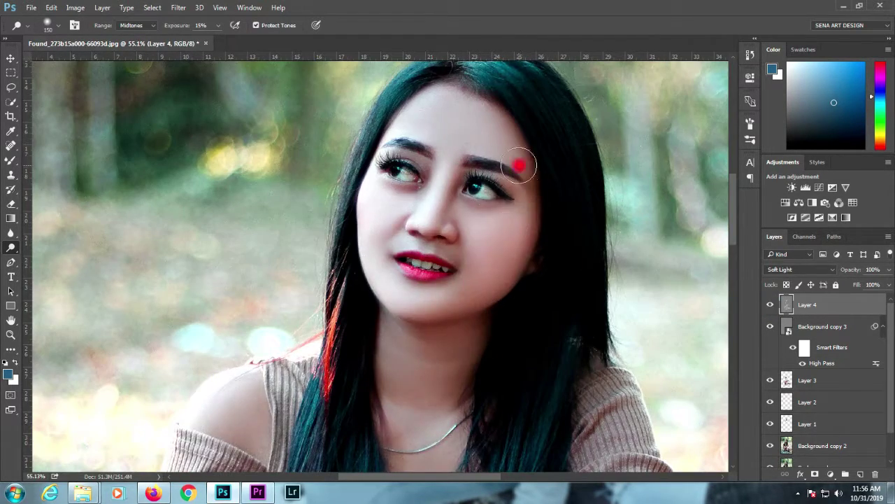
pyautogui.scroll(-3, 574, 164)
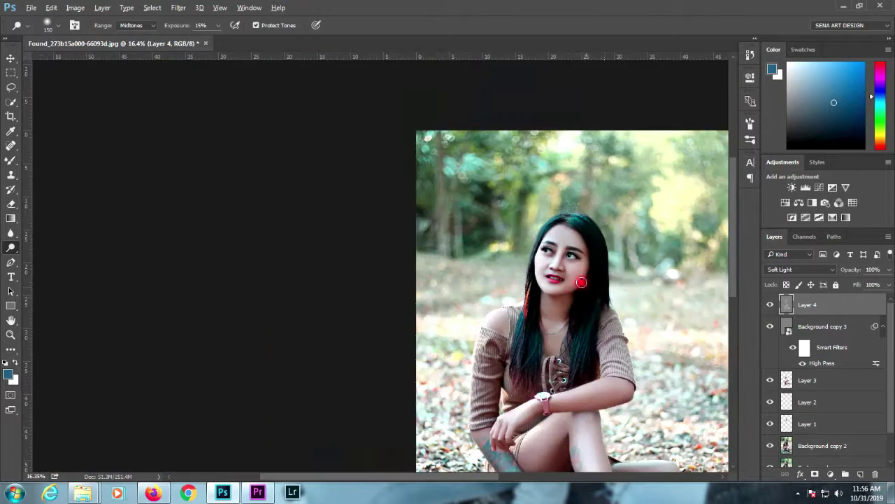
# - Burn the shadows around the nose, mouth and inner eye socket at 12% Midtones exposure, and check the Layer 4 result
pyautogui.scroll(7, 480, 128)
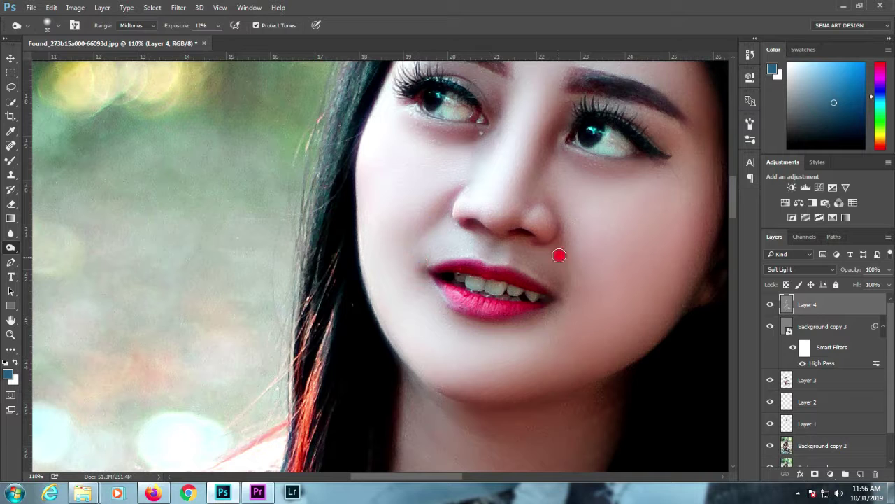
pyautogui.scroll(1, 610, 198)
pyautogui.press(']')
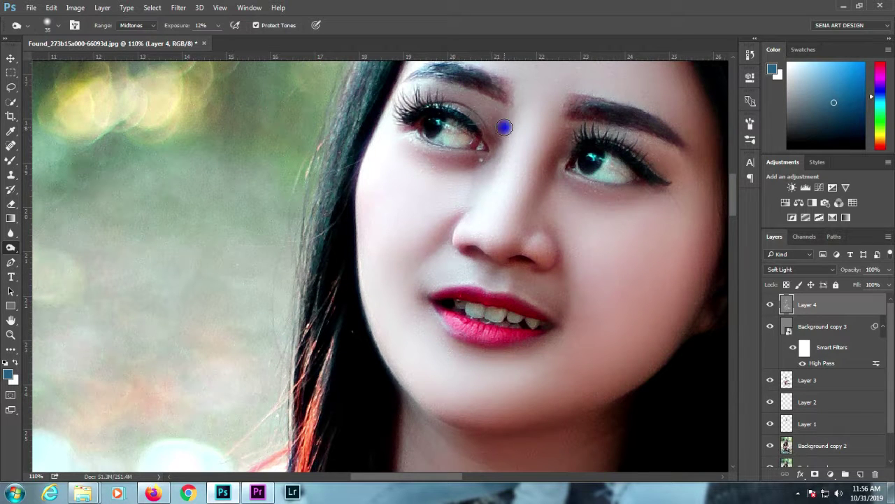
pyautogui.scroll(-4, 627, 341)
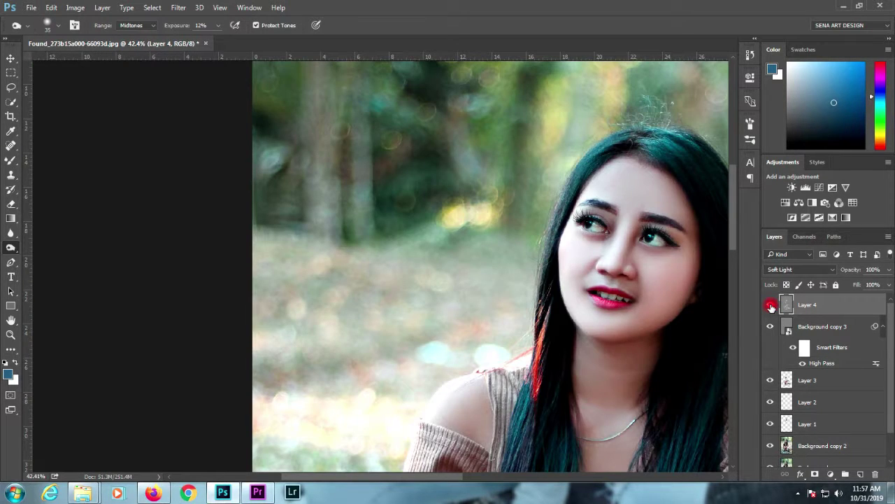
pyautogui.scroll(2, 636, 292)
pyautogui.scroll(-2, 630, 282)
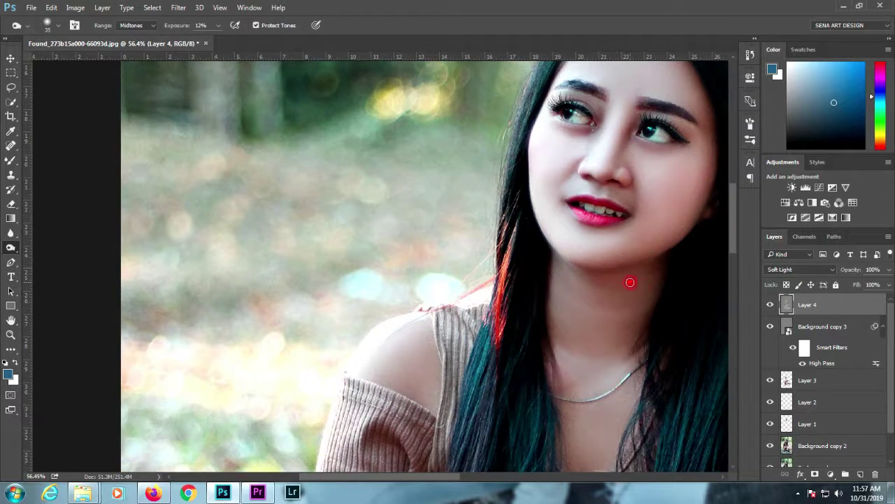
# - Burn the shaded edges around the watch wrist, forearm and raised knee with a 125-pixel brush
pyautogui.scroll(-8, 662, 323)
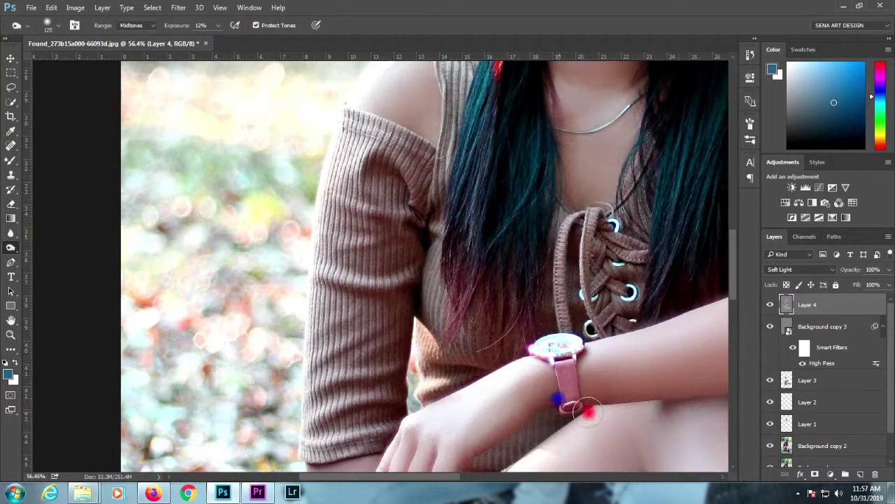
pyautogui.hscroll(3, 676, 352)
pyautogui.scroll(-5, 449, 352)
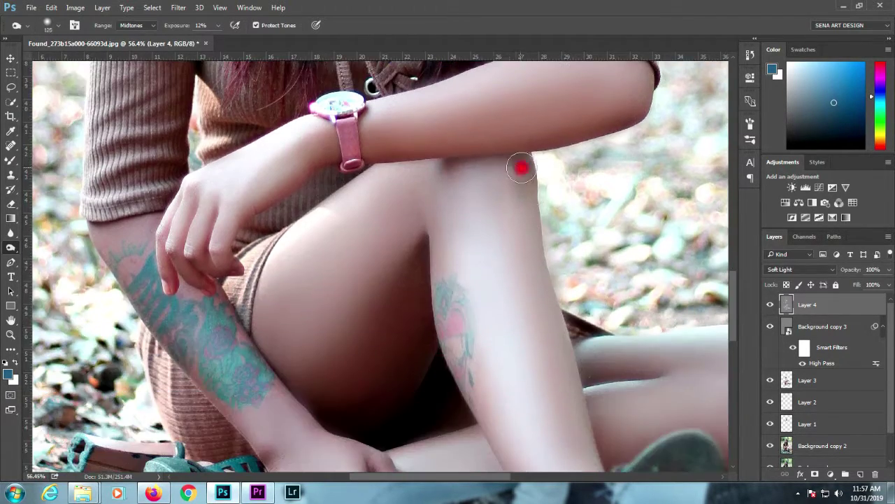
# - Burn the shadows on the hand on the ground with a 70-pixel brush and the sweater sleeves with an 80-pixel one
pyautogui.scroll(-3, 408, 344)
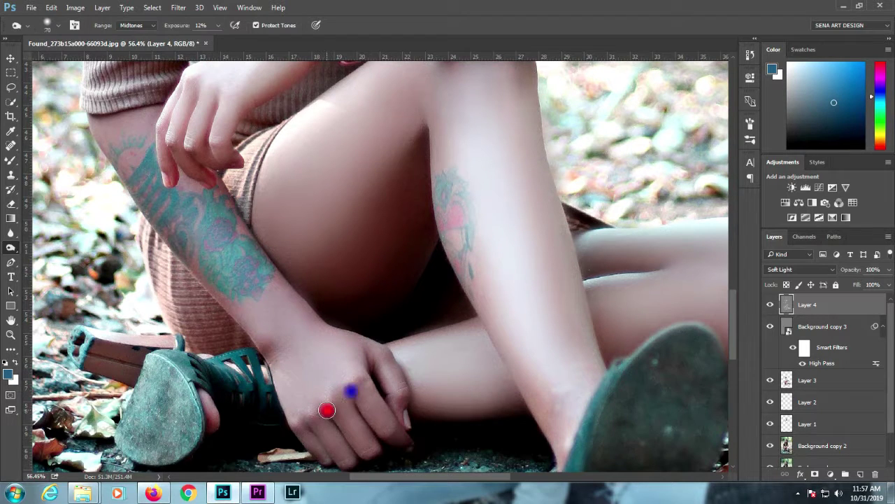
pyautogui.scroll(-1, 191, 99)
pyautogui.scroll(7, 116, 147)
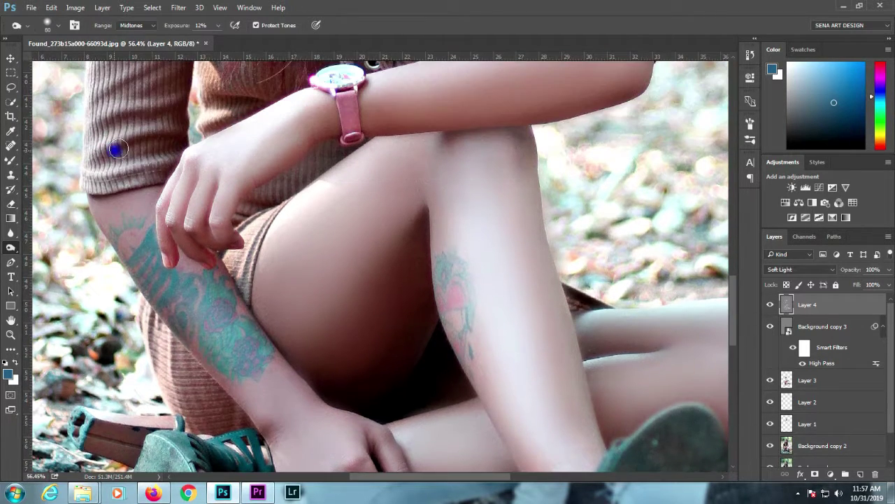
pyautogui.scroll(3, 550, 133)
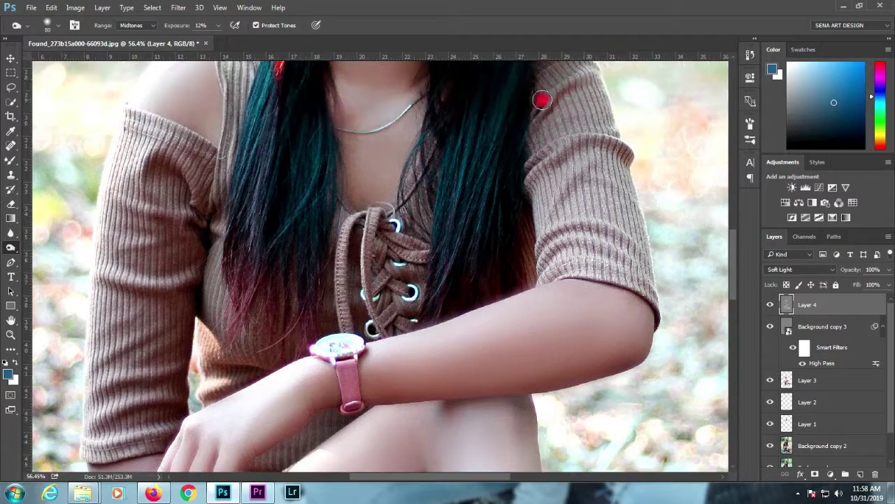
# - Dodge the highlights along both sweater sleeves with a 150-pixel brush at 15% exposure
pyautogui.moveTo(132, 166); pyautogui.dragTo(101, 269)
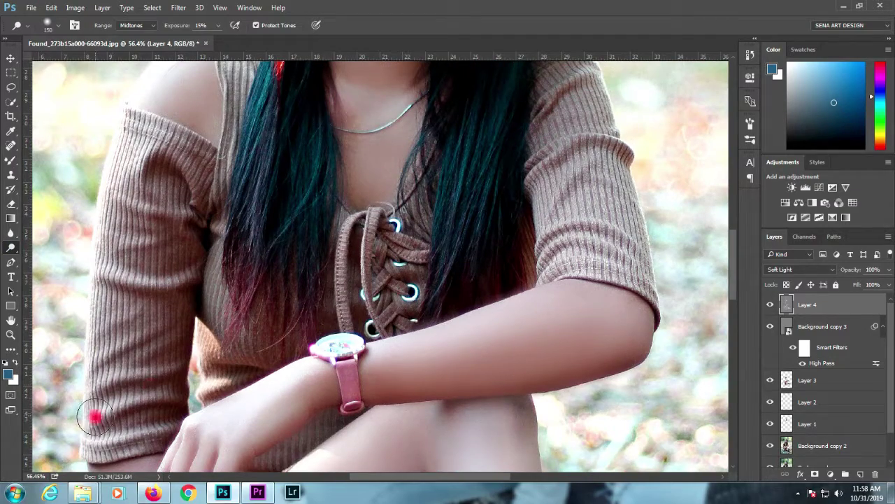
pyautogui.scroll(1, 95, 417)
pyautogui.moveTo(573, 266); pyautogui.dragTo(560, 230)
pyautogui.moveTo(555, 194); pyautogui.dragTo(583, 146)
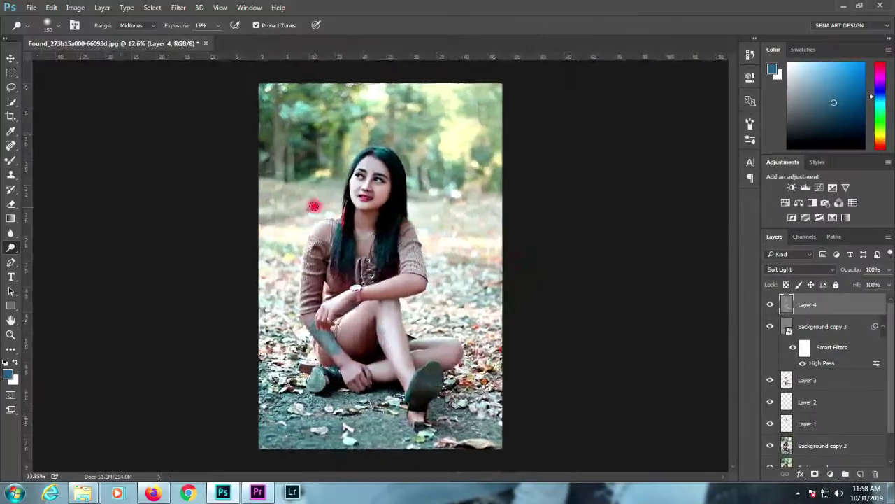
# - Compare the whole photo with and without the finished dodging and burning on Layer 4
pyautogui.moveTo(454, 230); pyautogui.dragTo(445, 235)
pyautogui.click(768, 308)
pyautogui.click(770, 303)
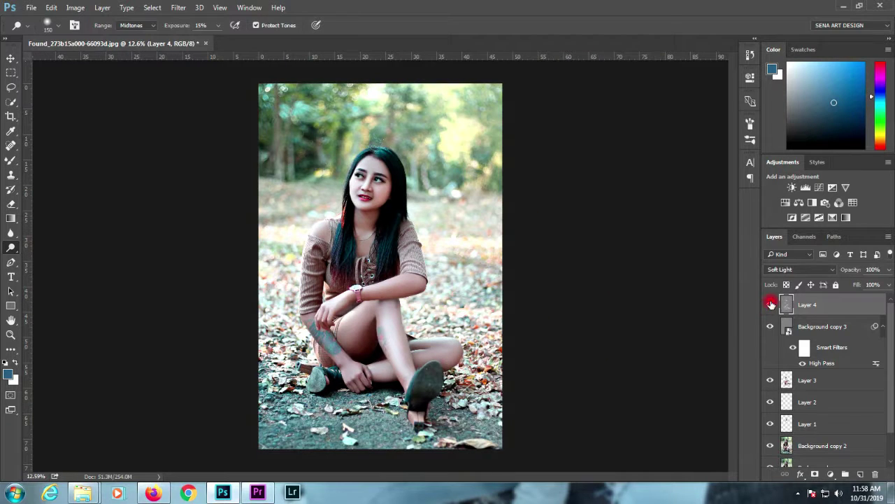
# - Add a Curves adjustment layer above Layer 4 and raise the midpoint of its RGB curve slightly
pyautogui.click(819, 187)
pyautogui.moveTo(661, 194); pyautogui.dragTo(661, 185)
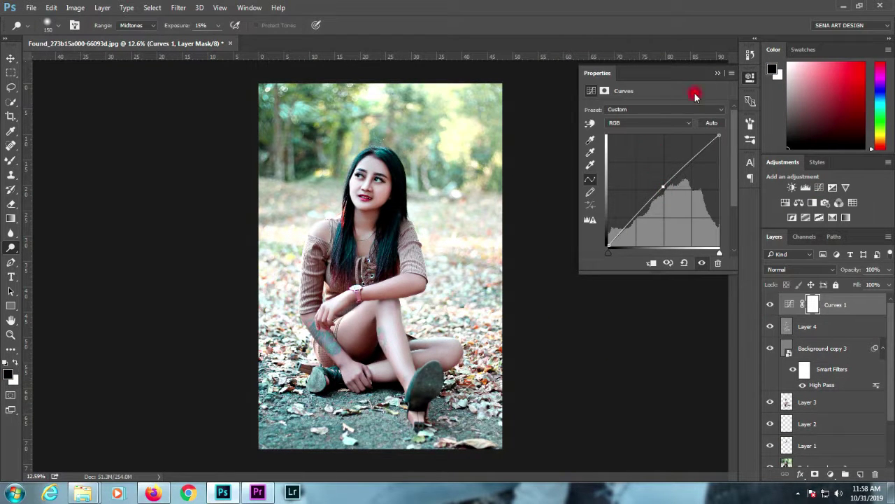
# - Add a second Curves adjustment layer and slightly raise the midtones of its RGB, Blue and Green curves
pyautogui.click(819, 187)
pyautogui.click(649, 123)
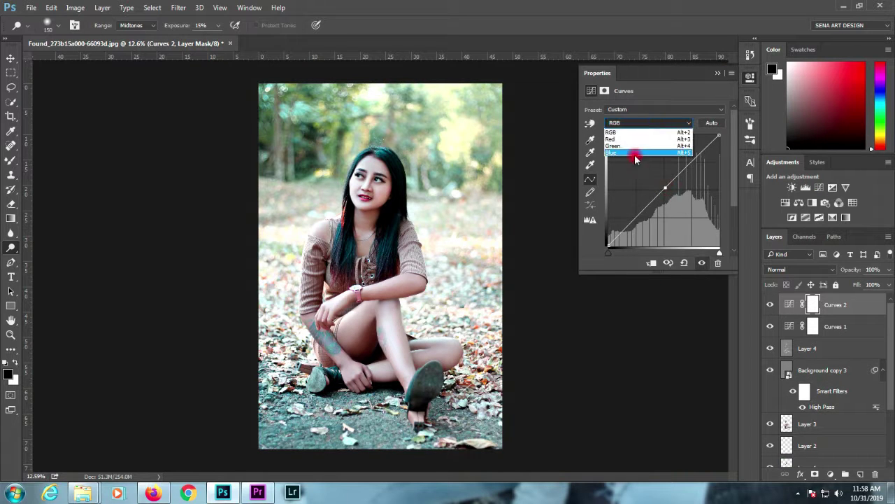
pyautogui.click(634, 151)
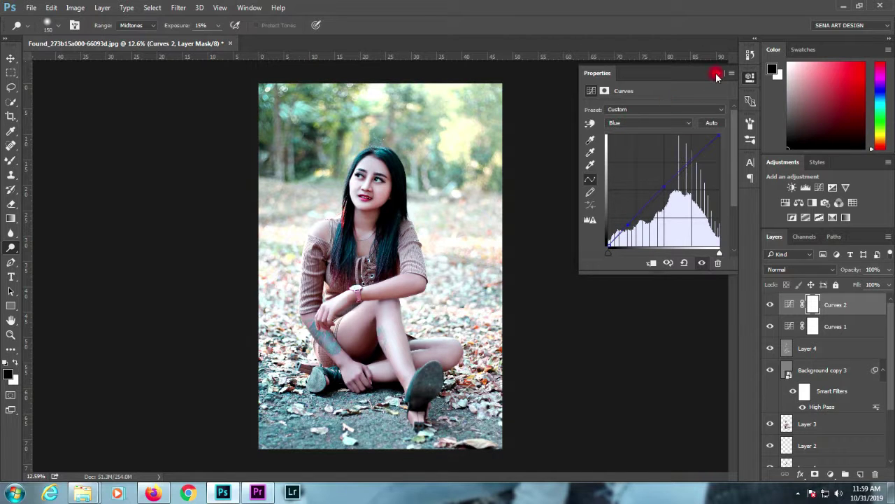
pyautogui.click(649, 123)
pyautogui.click(633, 144)
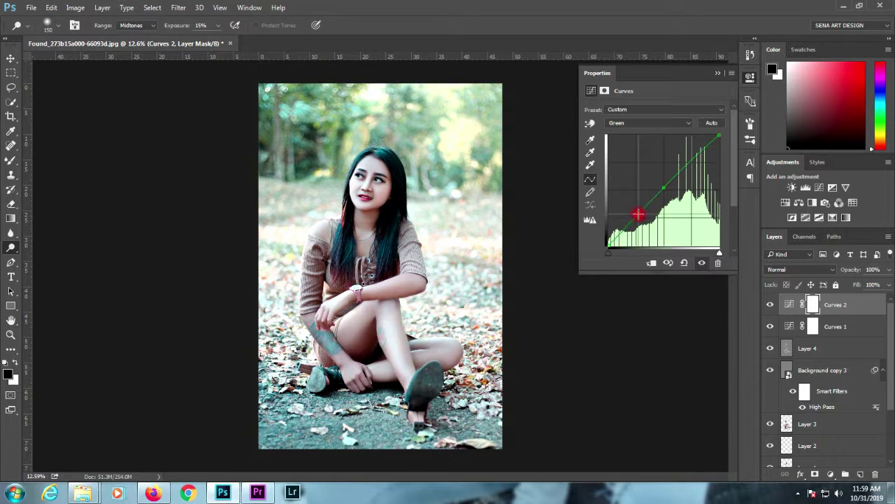
pyautogui.click(717, 73)
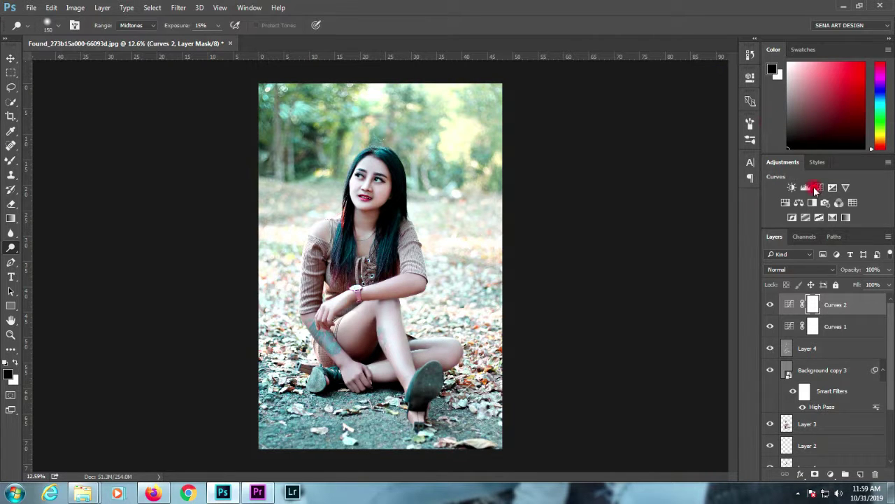
# - Reopen the Curves 2 adjustment and slightly adjust the midpoint of its Red curve
pyautogui.doubleClick(798, 307)
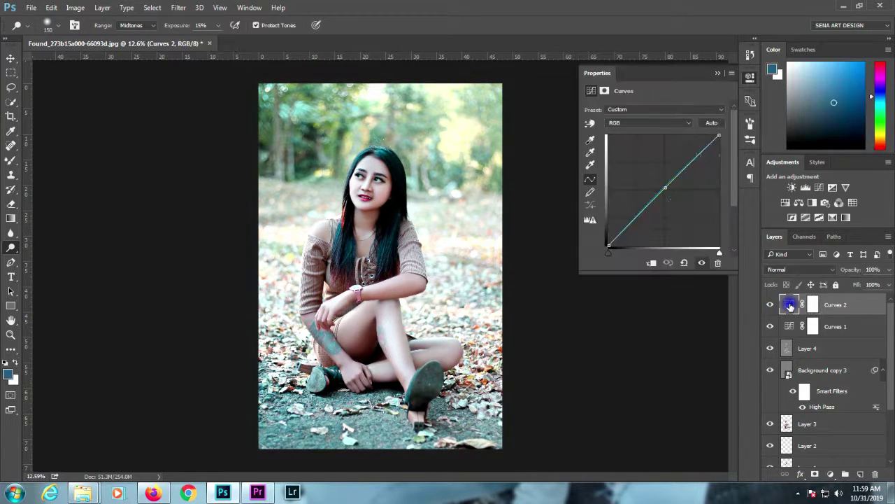
pyautogui.click(649, 123)
pyautogui.click(633, 131)
pyautogui.click(671, 187)
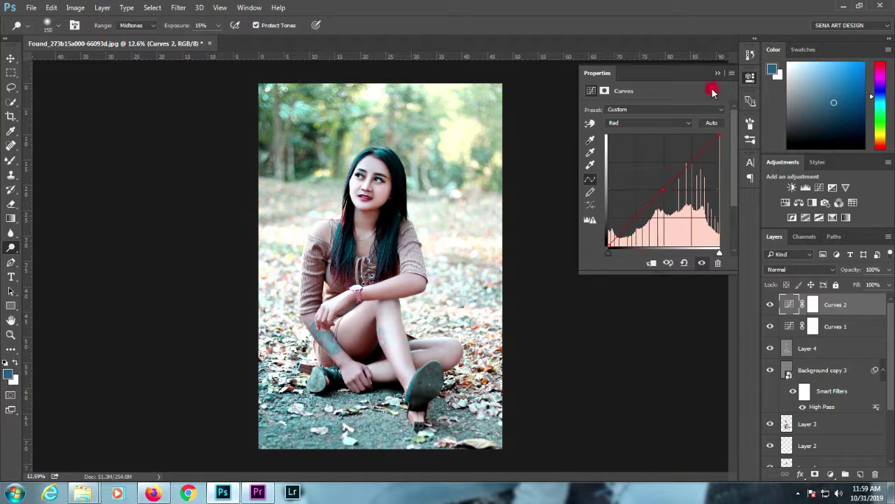
pyautogui.click(812, 204)
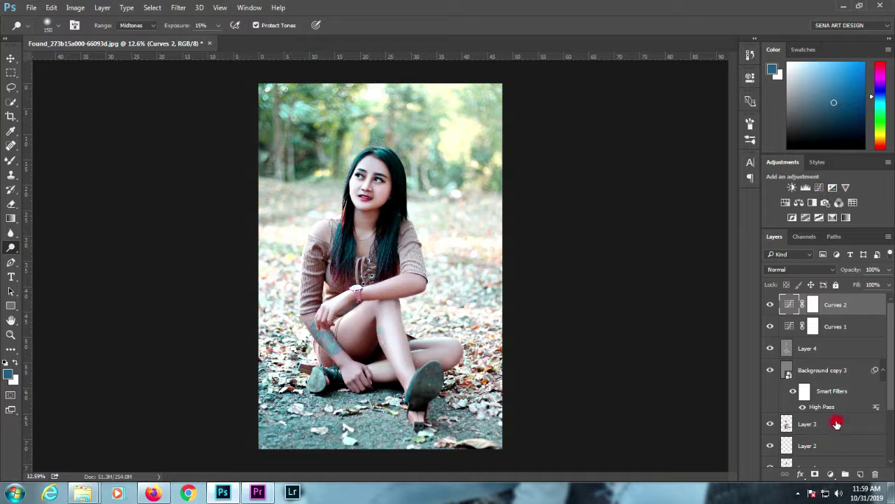
# - Add a Gradient Fill layer above Curves 2 with the Radial style and Reverse enabled
pyautogui.click(830, 474)
pyautogui.click(763, 241)
pyautogui.click(692, 162)
pyautogui.click(685, 177)
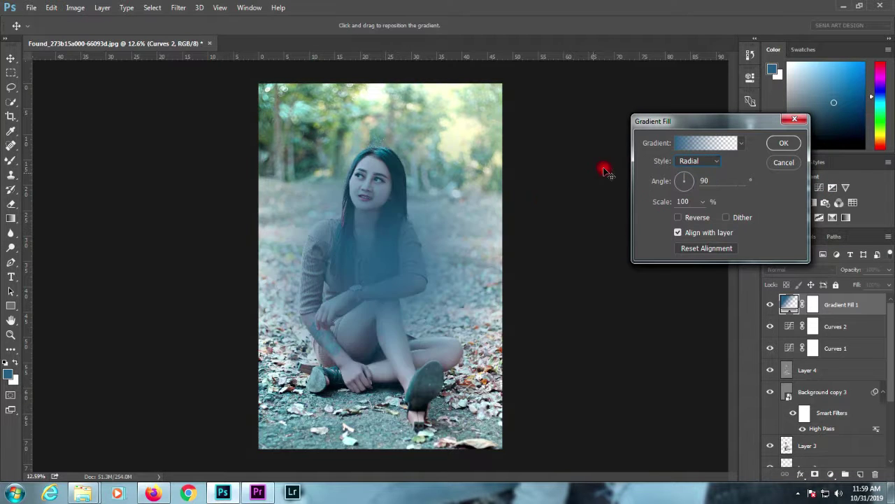
pyautogui.click(678, 217)
# - Recolor the gradient fill's stops to black, keeping the fade to transparent, and apply it as a vignette
pyautogui.click(690, 144)
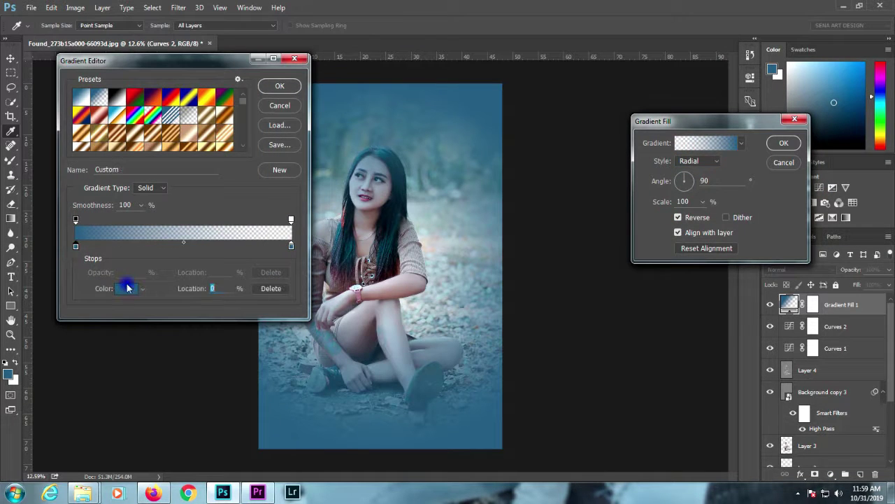
pyautogui.click(127, 287)
pyautogui.moveTo(657, 191); pyautogui.dragTo(585, 295)
pyautogui.click(837, 147)
pyautogui.click(86, 230)
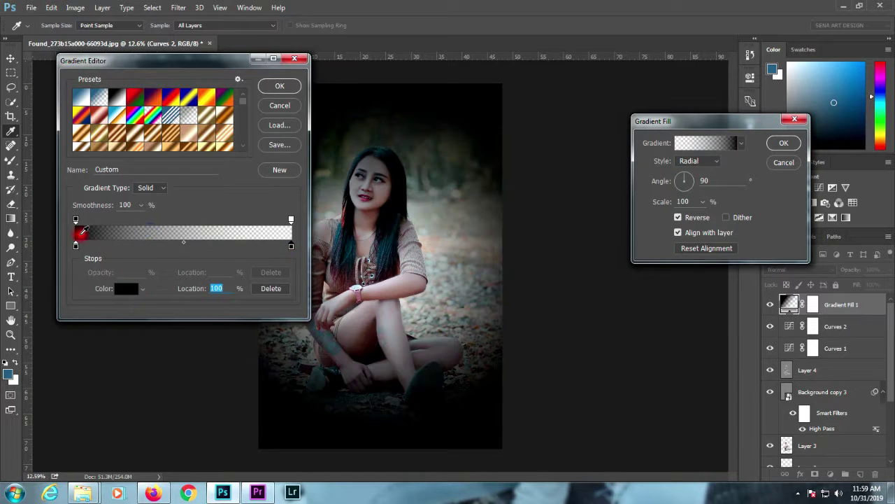
pyautogui.click(279, 85)
pyautogui.press('Return')
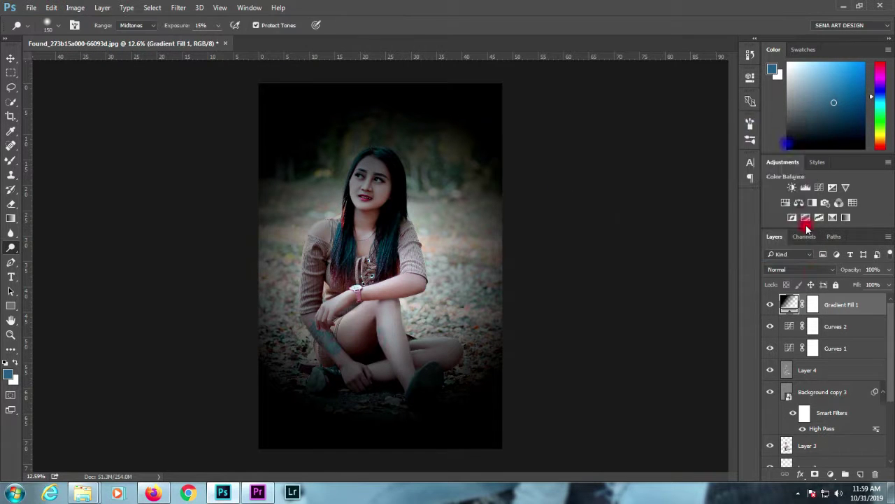
# - Enlarge the scale of Gradient Fill 1 and set the layer's blend mode to Soft Light
pyautogui.doubleClick(784, 302)
pyautogui.click(704, 201)
pyautogui.moveTo(699, 215); pyautogui.dragTo(708, 216)
pyautogui.click(783, 143)
pyautogui.click(799, 270)
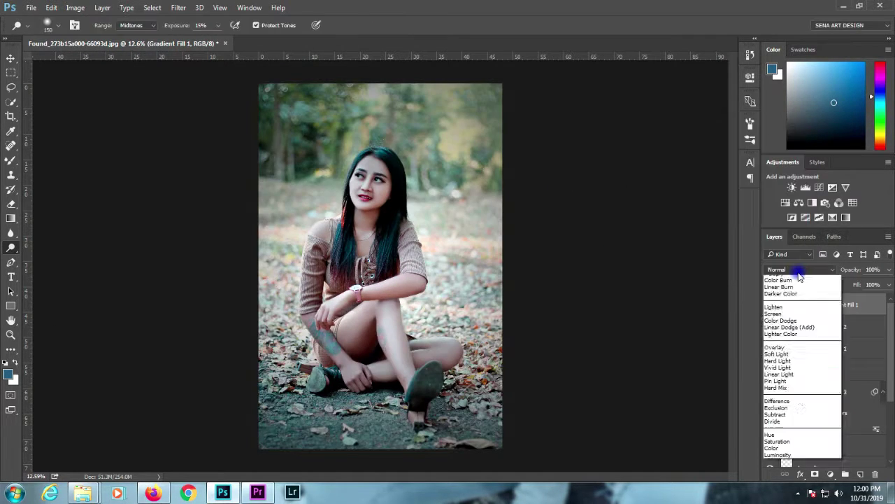
pyautogui.click(784, 388)
# - Add an Exposure adjustment layer with the offset at +0.0167 and gamma correction at about 0.87
pyautogui.click(833, 187)
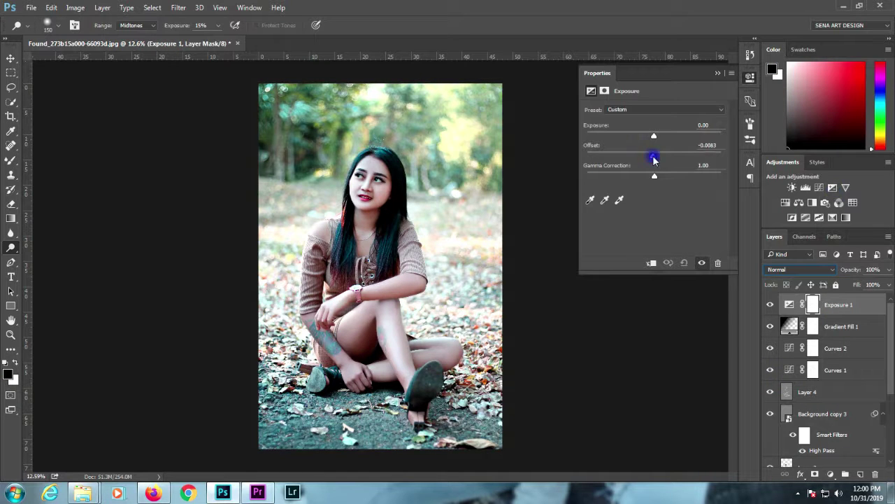
pyautogui.moveTo(654, 160); pyautogui.dragTo(660, 181)
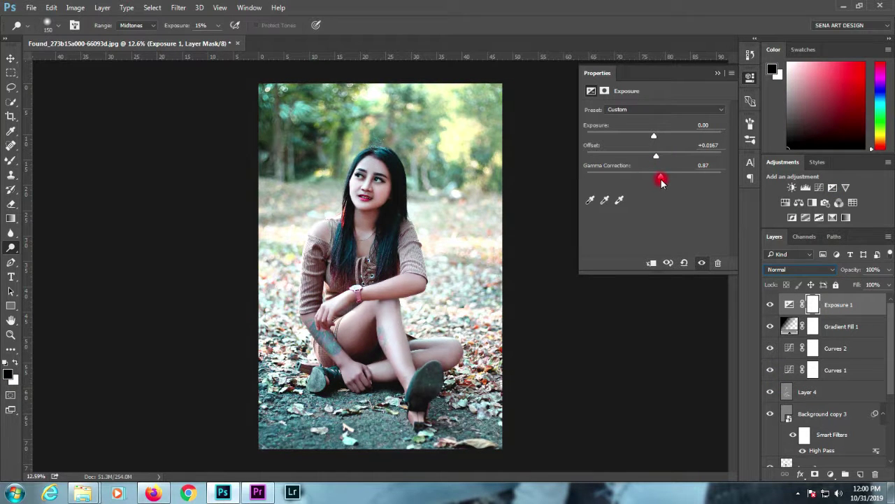
pyautogui.click(714, 63)
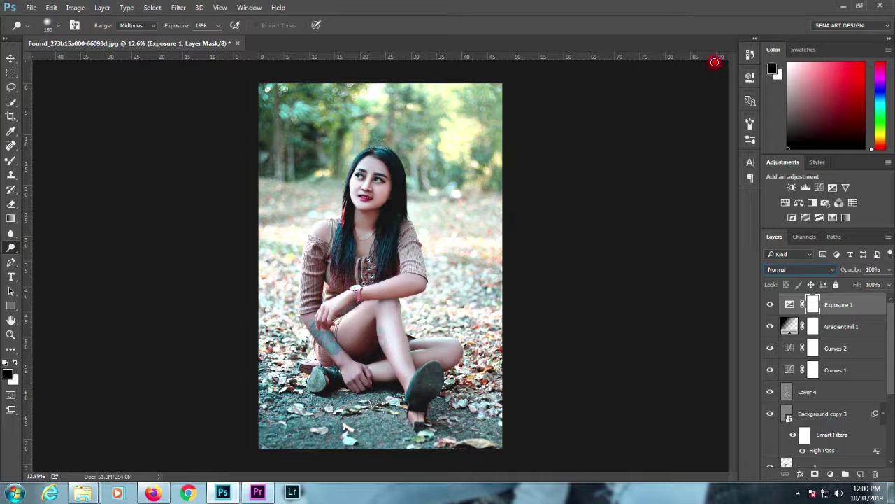
# - Add a light blue Solid Color fill layer in Screen mode with opacity and fill both at 32%
pyautogui.click(830, 474)
pyautogui.click(810, 233)
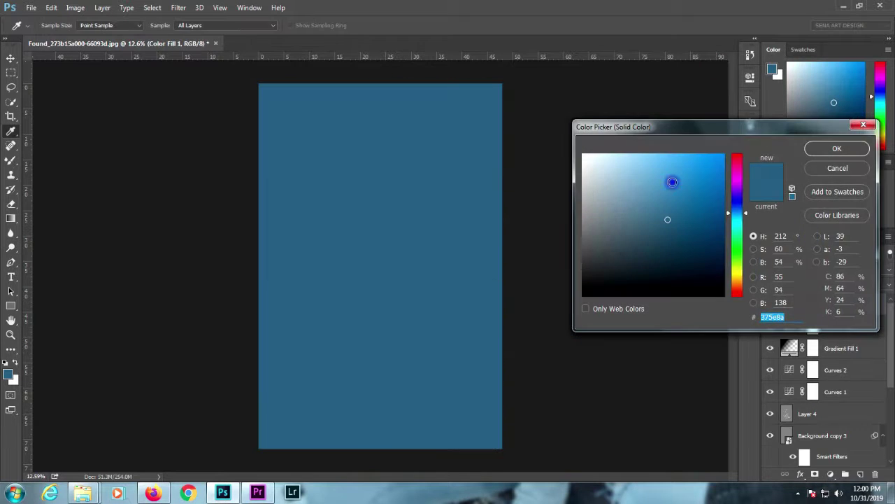
pyautogui.click(664, 166)
pyautogui.click(819, 148)
pyautogui.click(799, 268)
pyautogui.click(785, 347)
pyautogui.moveTo(889, 270); pyautogui.dragTo(846, 302)
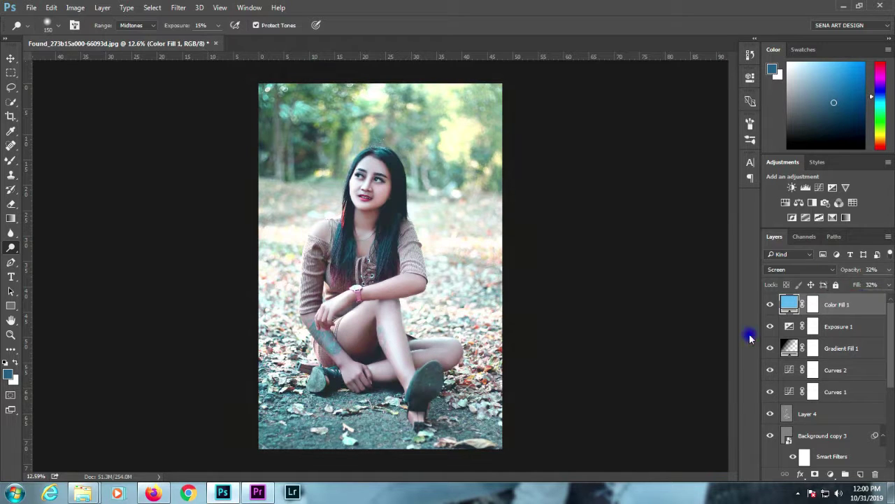
# - Add a second Solid Color fill layer in a bright pinkish magenta
pyautogui.click(829, 475)
pyautogui.click(816, 235)
pyautogui.moveTo(730, 198); pyautogui.dragTo(731, 175)
pyautogui.click(655, 170)
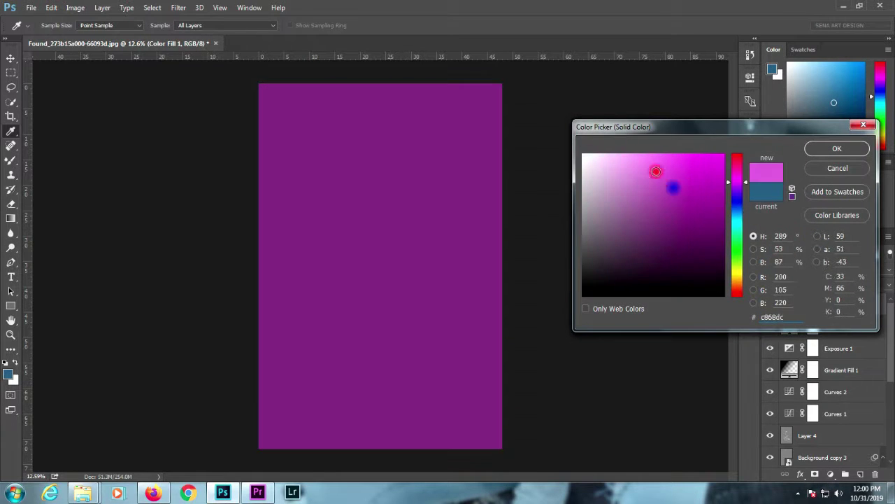
pyautogui.click(836, 148)
# - Set Color Fill 2 to Screen mode with 48% opacity and 13% fill
pyautogui.click(791, 270)
pyautogui.moveTo(886, 282); pyautogui.dragTo(846, 299)
pyautogui.click(782, 346)
pyautogui.click(888, 285)
pyautogui.click(746, 320)
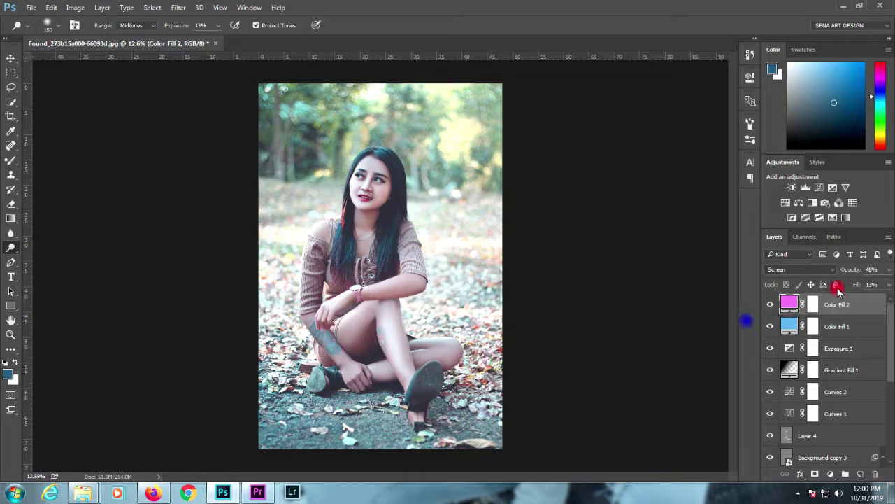
# - Add a Selective Color adjustment layer and set its Yellows to Cyan -100, Magenta +62 and Yellow -73
pyautogui.click(831, 218)
pyautogui.click(640, 122)
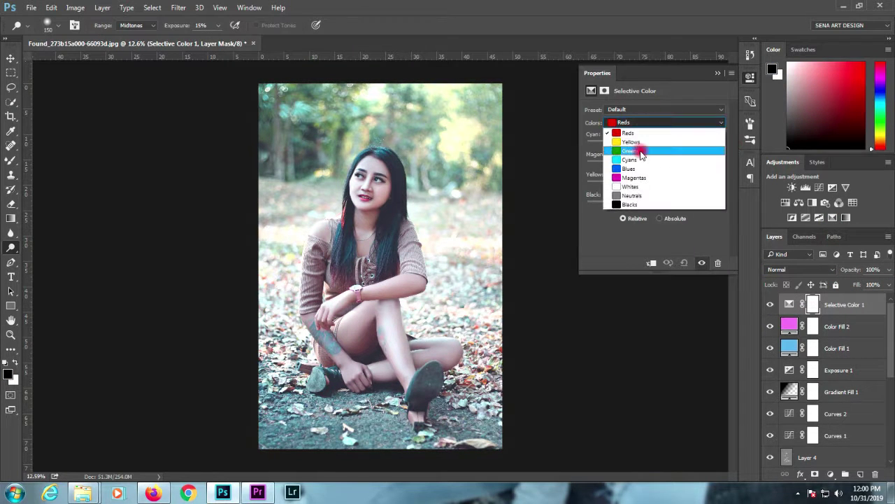
pyautogui.click(639, 145)
pyautogui.moveTo(639, 168); pyautogui.dragTo(692, 171)
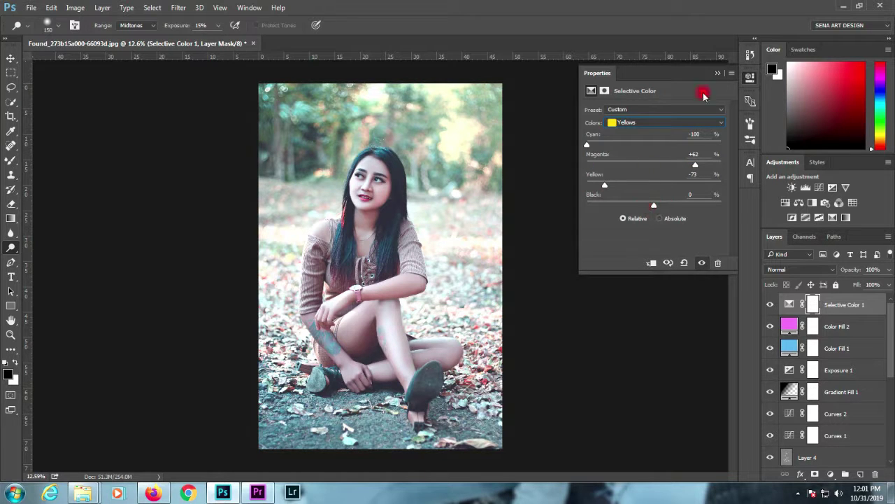
# - In Selective Color 1, raise Cyan in the Greens and set Magenta to -100 and Yellow to -91
pyautogui.click(649, 124)
pyautogui.click(647, 133)
pyautogui.moveTo(651, 145); pyautogui.dragTo(600, 146)
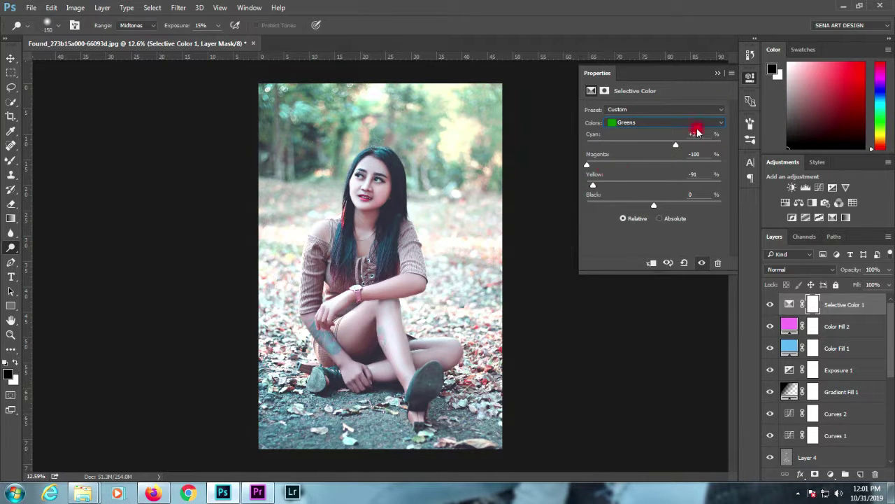
pyautogui.click(716, 74)
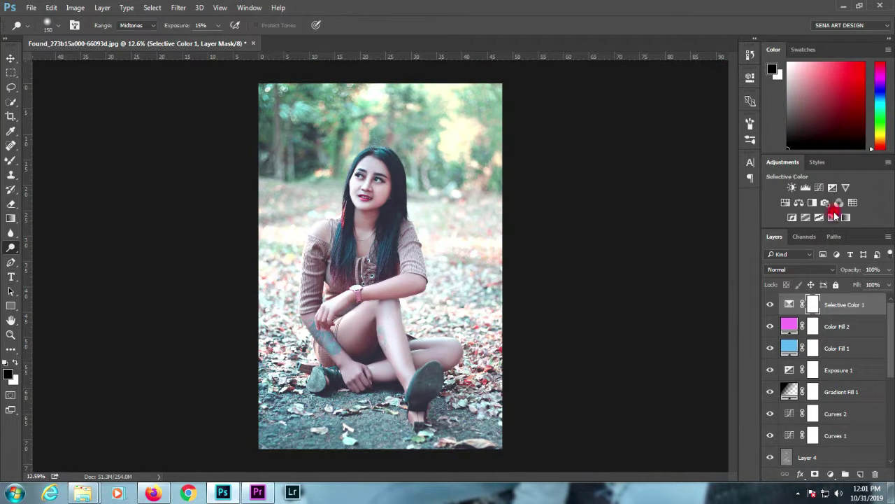
# - Add a second Selective Color adjustment layer and set its Greens to Cyan +68 and Magenta +100
pyautogui.click(845, 217)
pyautogui.moveTo(574, 180); pyautogui.dragTo(743, 170)
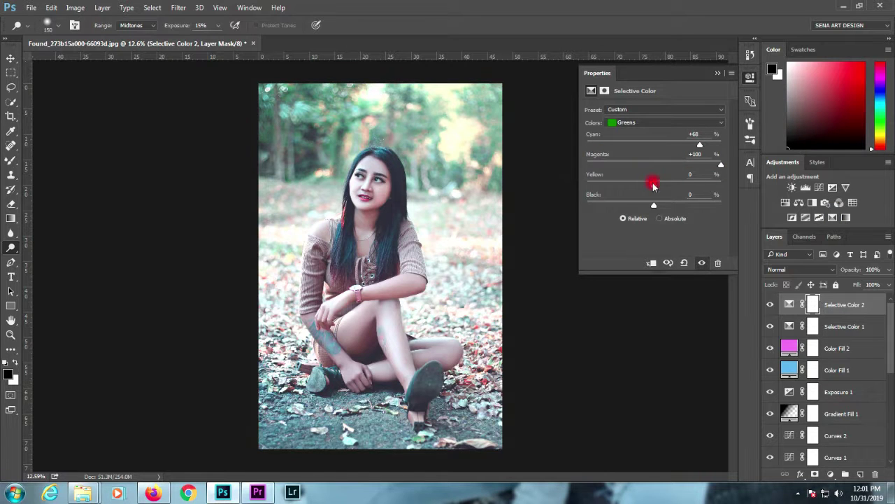
pyautogui.click(716, 74)
# - Add a third Selective Color adjustment layer and set its Cyans to Cyan +100, Magenta +51 and Yellow -100
pyautogui.click(845, 217)
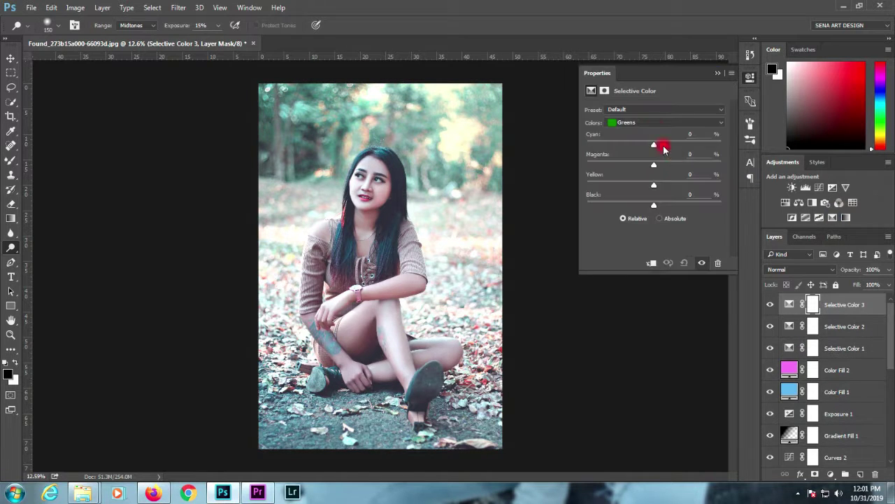
pyautogui.click(665, 123)
pyautogui.click(645, 166)
pyautogui.moveTo(654, 144); pyautogui.dragTo(580, 155)
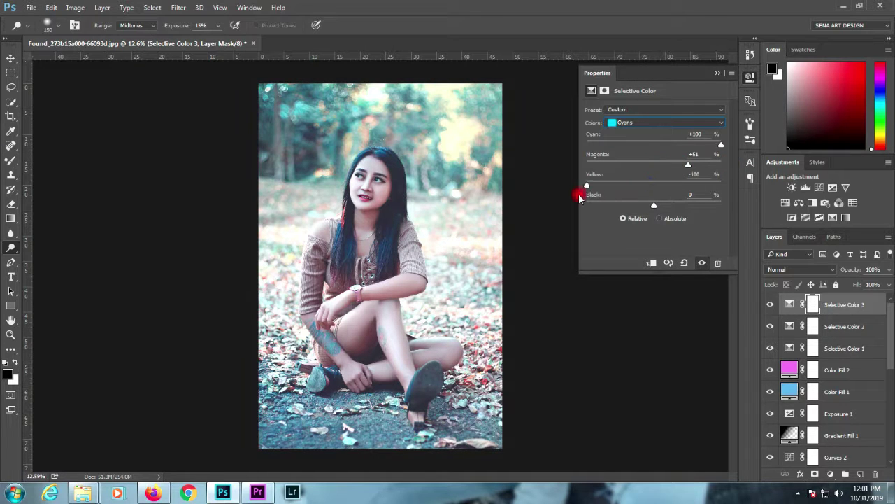
pyautogui.click(715, 75)
# - Add a fourth Selective Color adjustment layer and set its Yellows to Cyan +19 and Yellow +100
pyautogui.click(846, 216)
pyautogui.click(664, 122)
pyautogui.click(647, 147)
pyautogui.moveTo(654, 164); pyautogui.dragTo(704, 186)
pyautogui.moveTo(653, 144); pyautogui.dragTo(730, 152)
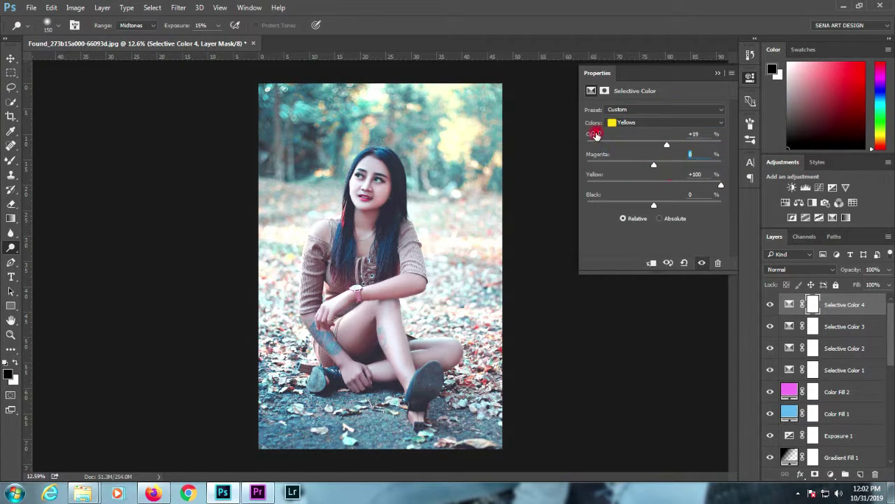
# - Fine-tune Cyan and slightly lower Yellow in Selective Color 4's Yellows, and compare the photo with and without the layer
pyautogui.moveTo(597, 135); pyautogui.dragTo(654, 146)
pyautogui.moveTo(721, 186); pyautogui.dragTo(712, 187)
pyautogui.click(718, 74)
pyautogui.click(769, 305)
pyautogui.click(769, 305)
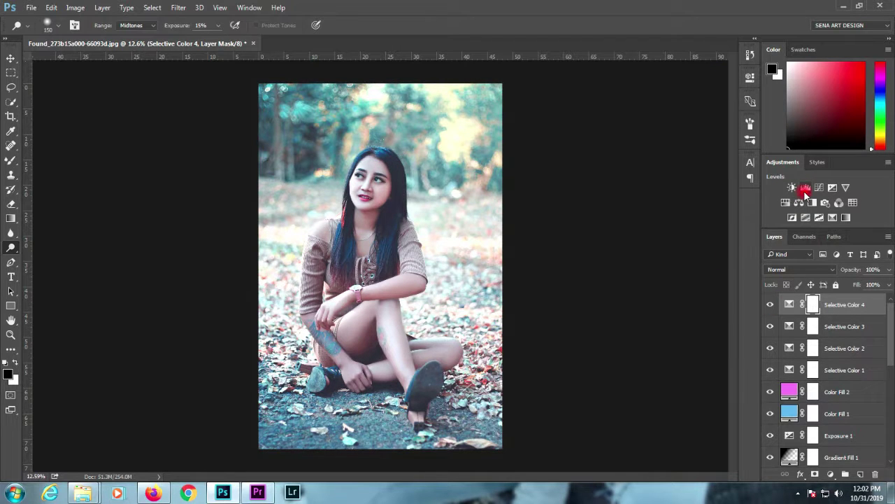
# - Add a Levels adjustment layer and raise the Blue channel's black output level to 9
pyautogui.click(806, 189)
pyautogui.click(621, 128)
pyautogui.click(631, 156)
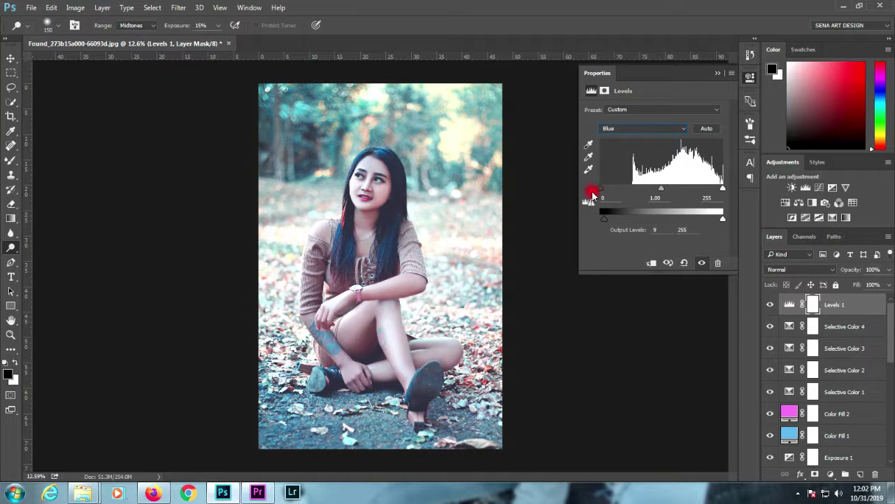
pyautogui.click(715, 73)
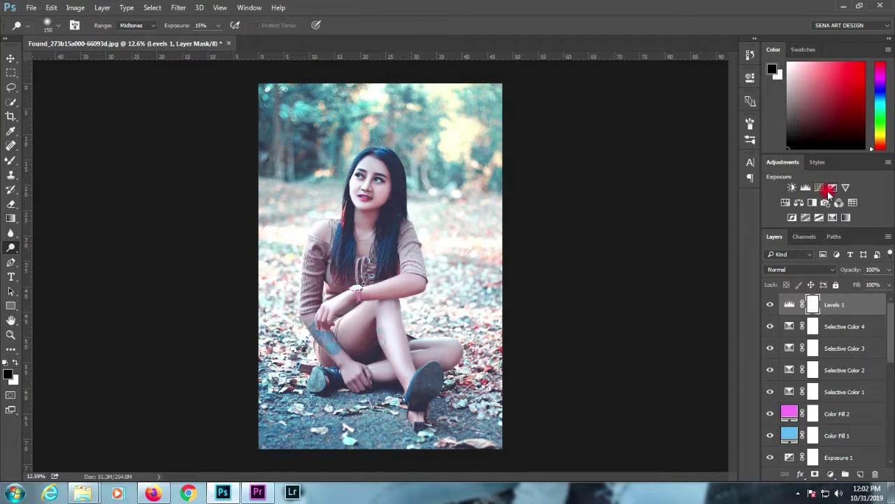
pyautogui.click(829, 189)
pyautogui.click(718, 262)
pyautogui.click(416, 183)
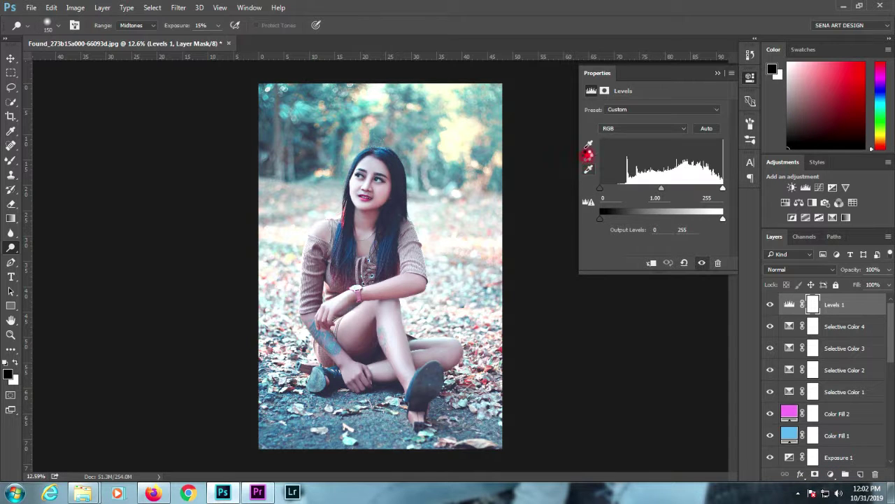
# - Stamp all visible layers into a new merged layer above Levels 1
pyautogui.hotkey('ctrl', 'shift', 'alt', 'e')
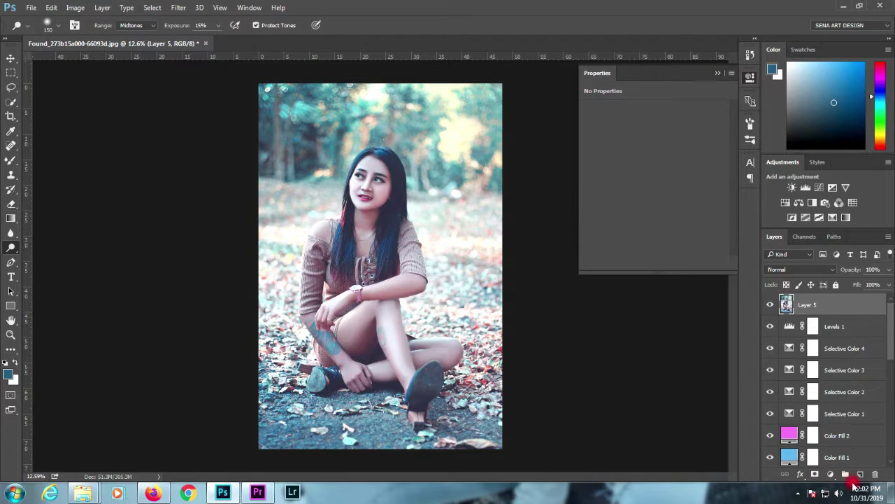
# - Try a dark blue Solid Color fill layer above Layer 5 in Exclusion mode at reduced opacity
pyautogui.click(831, 474)
pyautogui.click(811, 232)
pyautogui.click(815, 150)
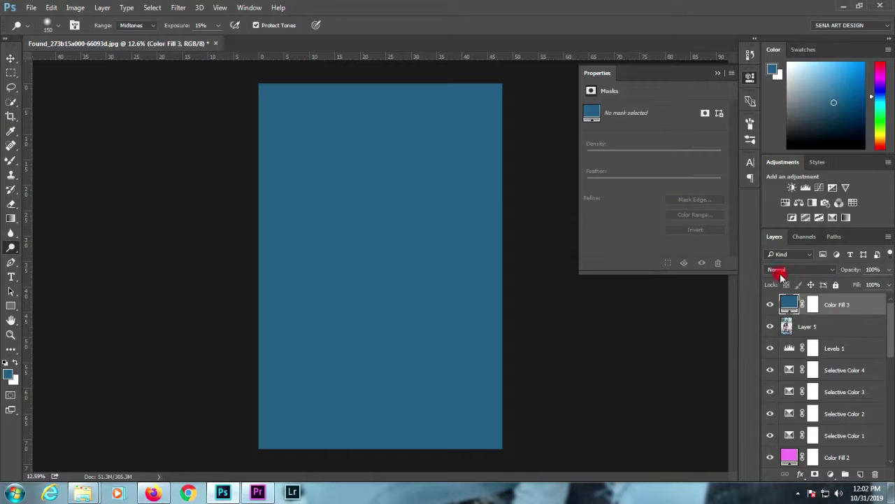
pyautogui.click(781, 275)
pyautogui.click(775, 429)
pyautogui.click(889, 270)
pyautogui.moveTo(886, 284); pyautogui.dragTo(839, 301)
# - Set the merged Layer 5 to Soft Light mode with 17% opacity and 13% fill
pyautogui.click(801, 327)
pyautogui.click(797, 270)
pyautogui.click(791, 386)
pyautogui.click(889, 270)
# - Try Color Fill 3 in a brighter blue at 28% opacity and 8% fill, and delete the layer
pyautogui.click(798, 305)
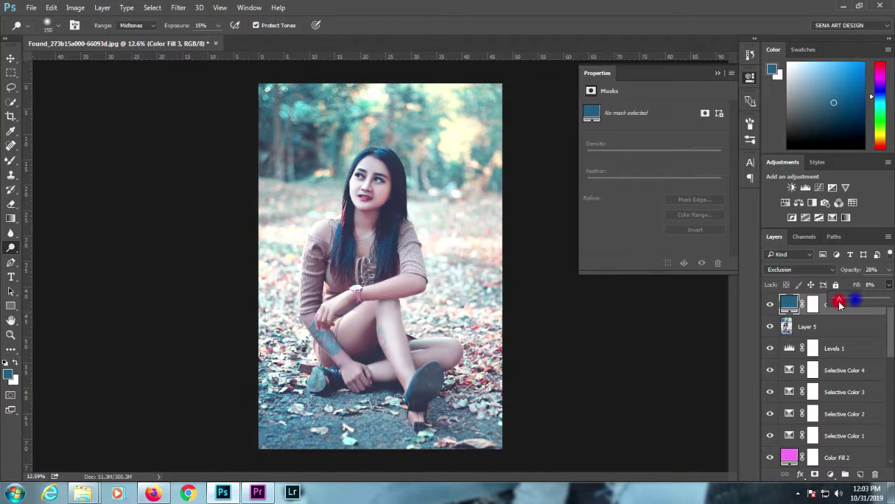
pyautogui.click(752, 316)
pyautogui.doubleClick(789, 303)
pyautogui.moveTo(662, 196); pyautogui.dragTo(673, 165)
pyautogui.click(837, 148)
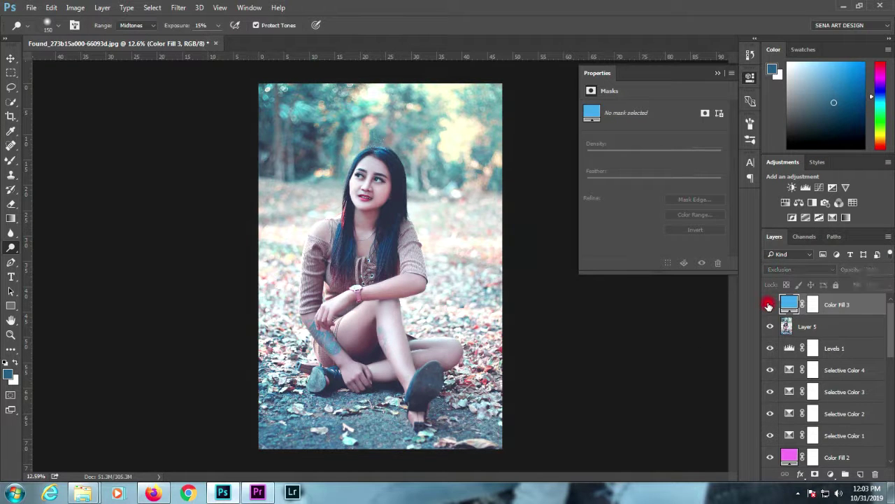
pyautogui.press('Delete')
pyautogui.click(717, 74)
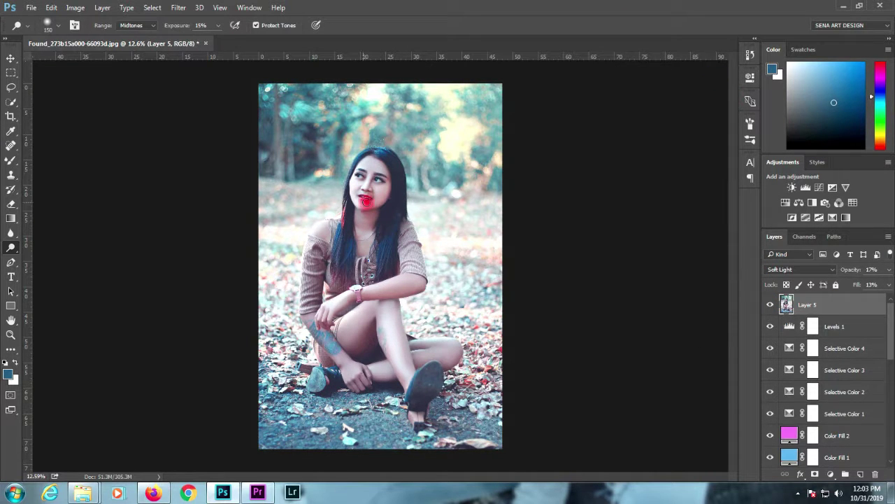
# - Add a Gradient Fill layer above Layer 5 in Radial style, with its centre moved to the photo's upper-right area
pyautogui.scroll(1, 286, 246)
pyautogui.scroll(-2, 270, 219)
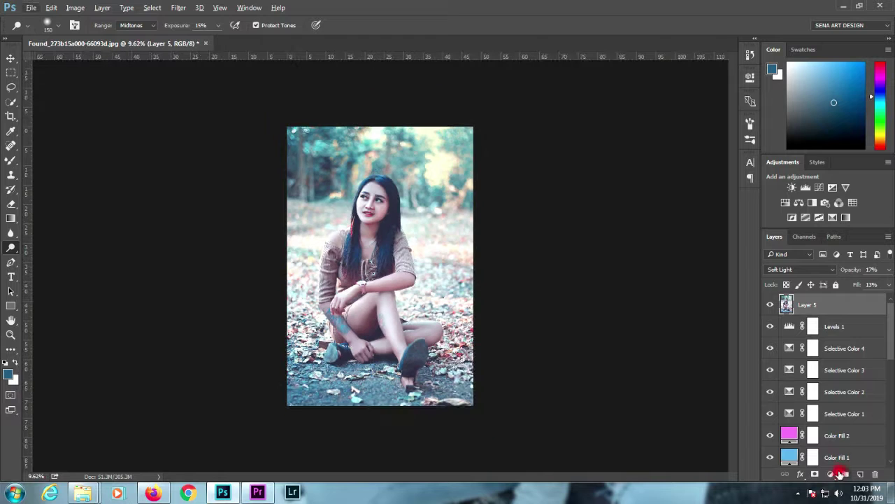
pyautogui.click(831, 474)
pyautogui.click(818, 241)
pyautogui.click(705, 161)
pyautogui.click(700, 186)
pyautogui.click(704, 160)
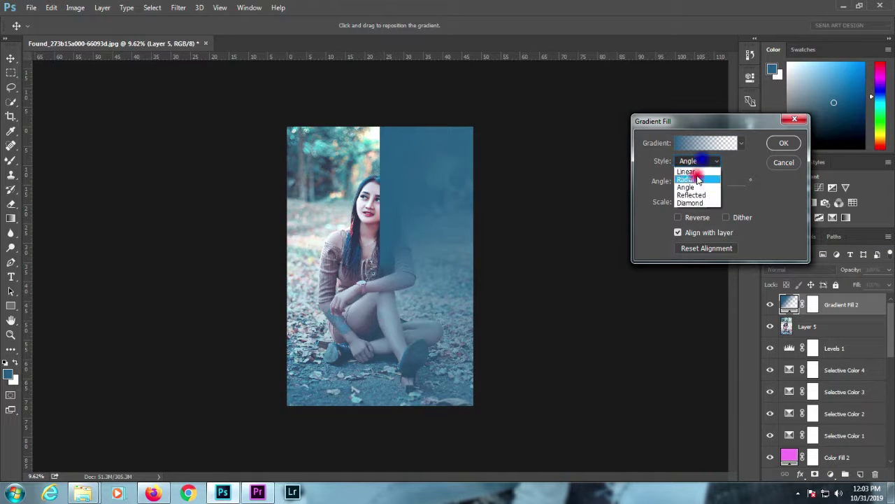
pyautogui.click(697, 179)
pyautogui.moveTo(358, 247); pyautogui.dragTo(437, 131)
# - Change the starting colour of the new radial gradient to white
pyautogui.click(705, 143)
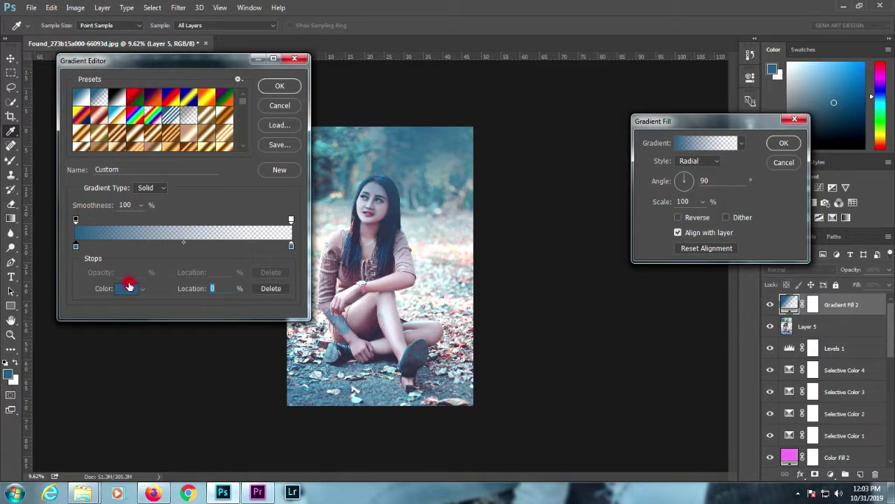
pyautogui.click(127, 288)
pyautogui.moveTo(658, 164); pyautogui.dragTo(582, 146)
pyautogui.click(820, 148)
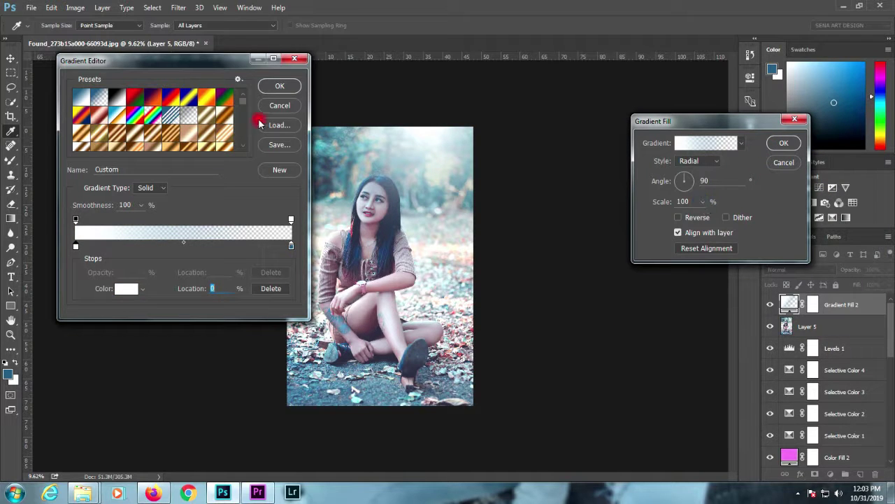
pyautogui.click(280, 86)
# - Scale the white radial gradient to 144% and reposition its glow near the photo's upper-right corner
pyautogui.click(703, 202)
pyautogui.moveTo(702, 213); pyautogui.dragTo(705, 214)
pyautogui.moveTo(454, 168); pyautogui.dragTo(441, 136)
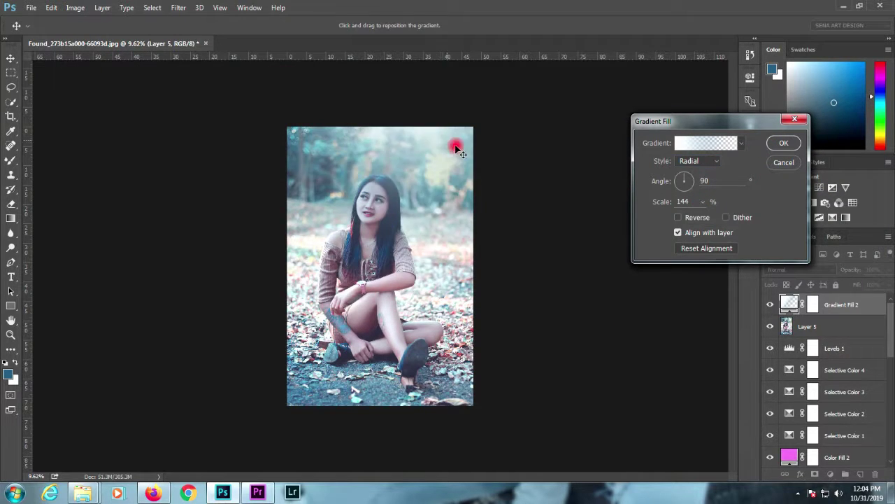
pyautogui.click(782, 143)
# - Add a second Gradient Fill layer in Radial style near the photo's top and set its blend mode to Screen
pyautogui.click(830, 473)
pyautogui.click(769, 244)
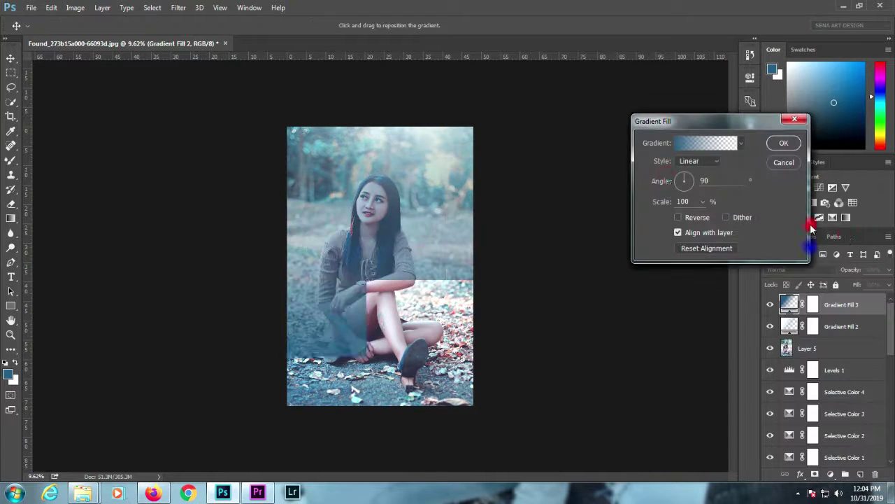
pyautogui.click(698, 161)
pyautogui.click(686, 179)
pyautogui.moveTo(405, 120); pyautogui.dragTo(399, 149)
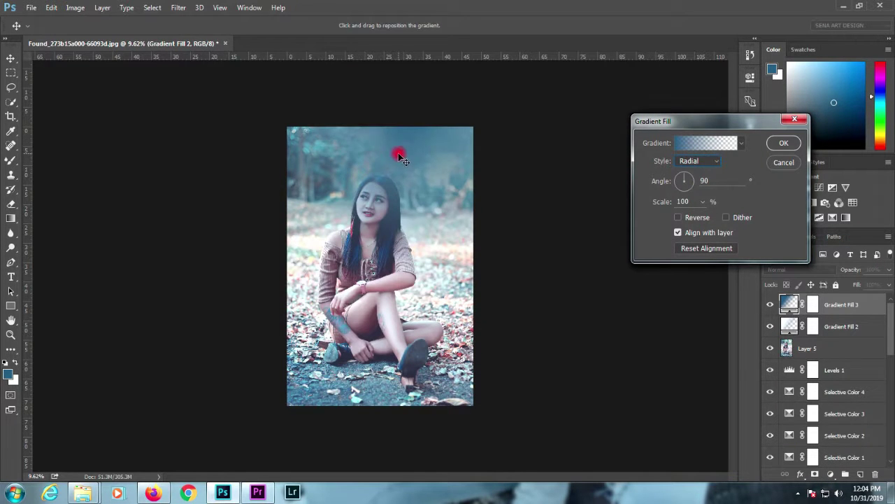
pyautogui.click(783, 142)
pyautogui.click(799, 269)
pyautogui.click(791, 345)
# - Change the starting colour of Gradient Fill 3 to light blue (#67a3e7)
pyautogui.doubleClick(789, 304)
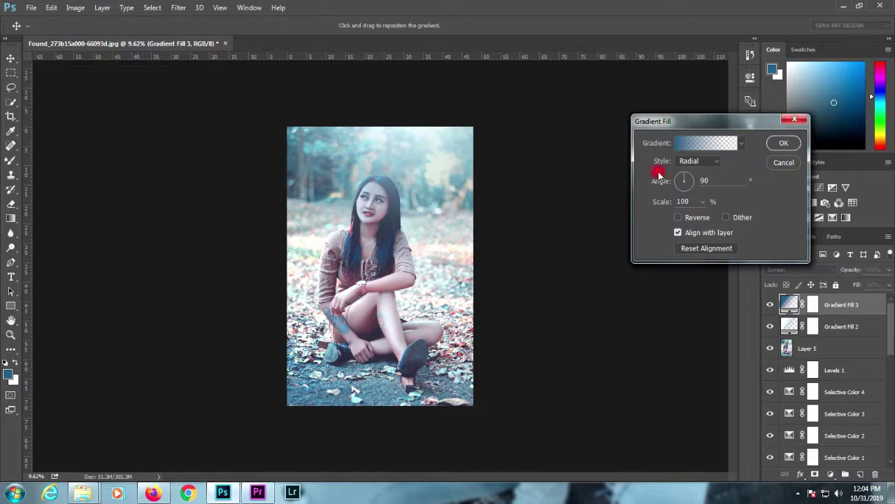
pyautogui.click(695, 148)
pyautogui.click(76, 245)
pyautogui.click(126, 288)
pyautogui.click(659, 172)
pyautogui.click(820, 149)
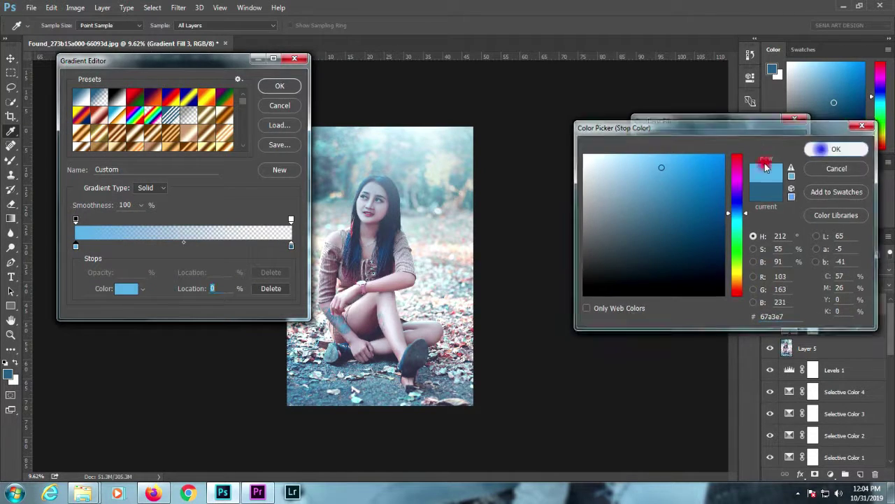
pyautogui.click(278, 86)
pyautogui.click(785, 144)
pyautogui.scroll(3, 374, 229)
pyautogui.scroll(2, 374, 230)
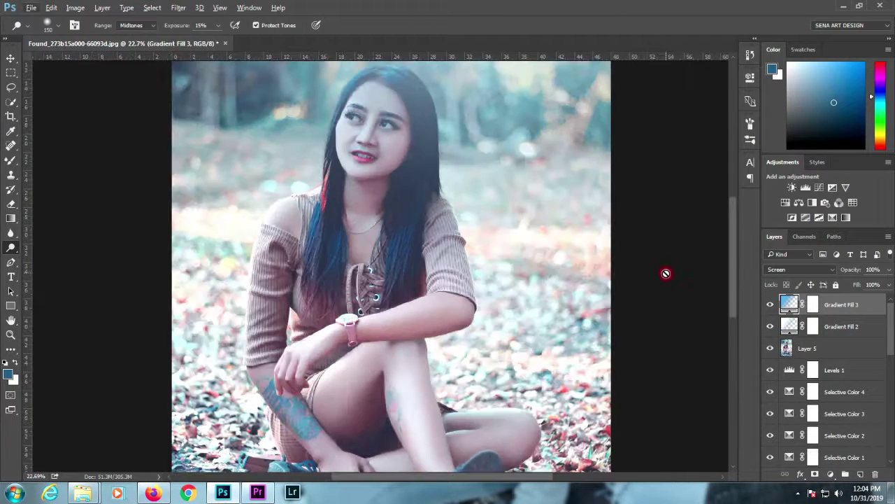
pyautogui.scroll(-3, 665, 274)
pyautogui.doubleClick(789, 304)
pyautogui.click(784, 163)
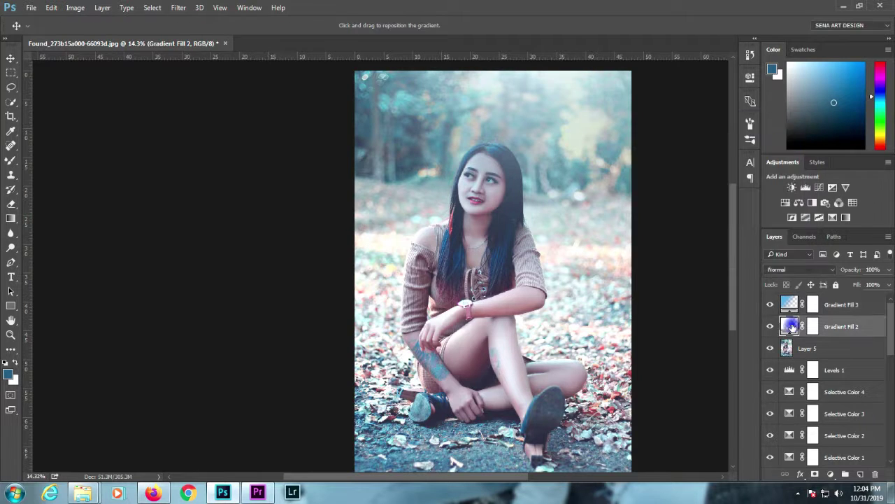
# - Set the end colour stop of Gradient Fill 2 to white and reposition its glow over the photo's upper area
pyautogui.doubleClick(789, 326)
pyautogui.click(705, 143)
pyautogui.click(291, 246)
pyautogui.click(275, 87)
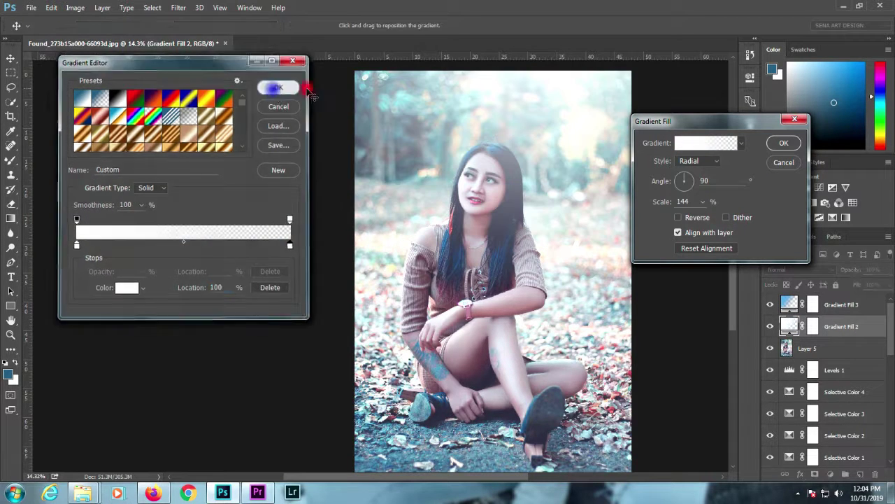
pyautogui.click(778, 143)
pyautogui.doubleClick(787, 325)
pyautogui.moveTo(556, 131); pyautogui.dragTo(535, 152)
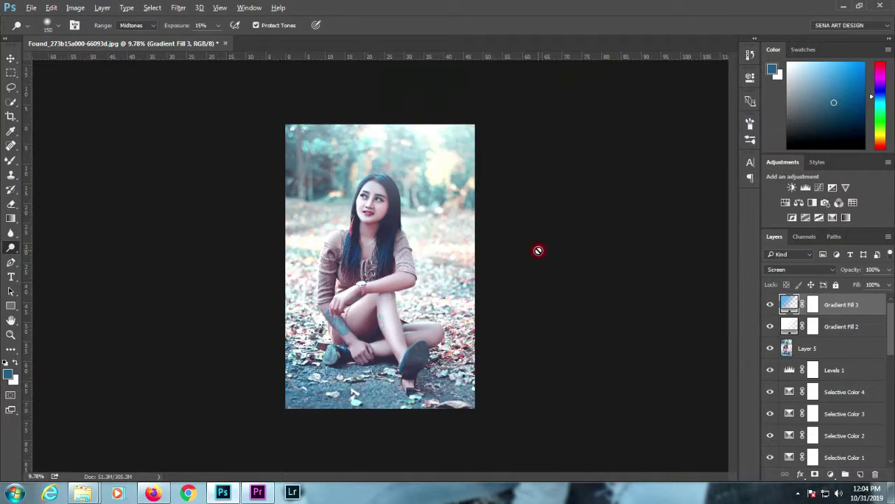
# - Group all layers above the Background layer
pyautogui.scroll(2, 538, 250)
pyautogui.scroll(3, 329, 204)
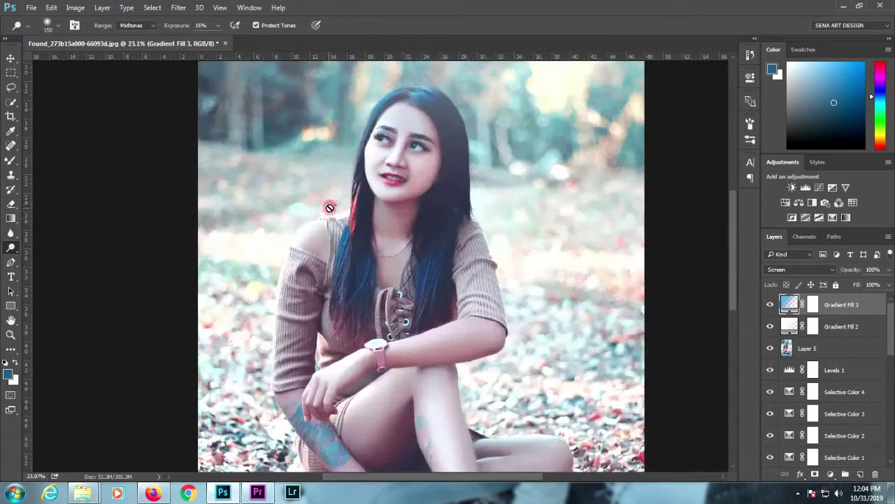
pyautogui.scroll(-4, 328, 204)
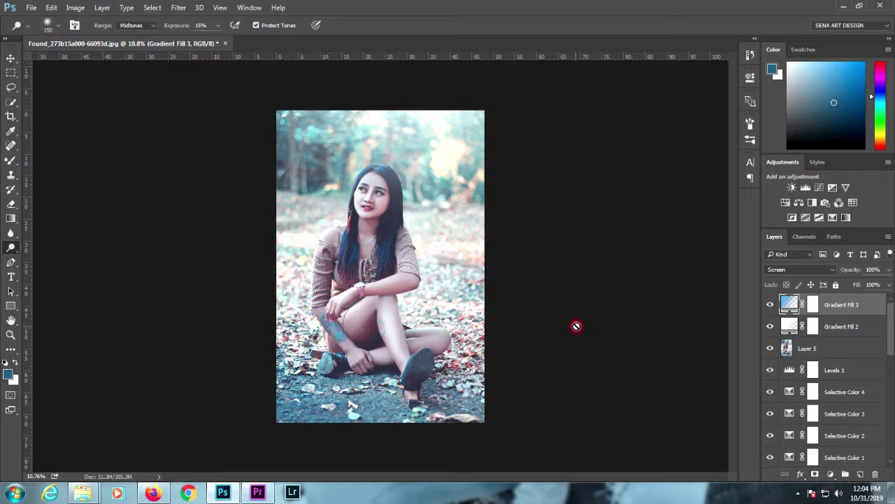
pyautogui.scroll(-5, 830, 396)
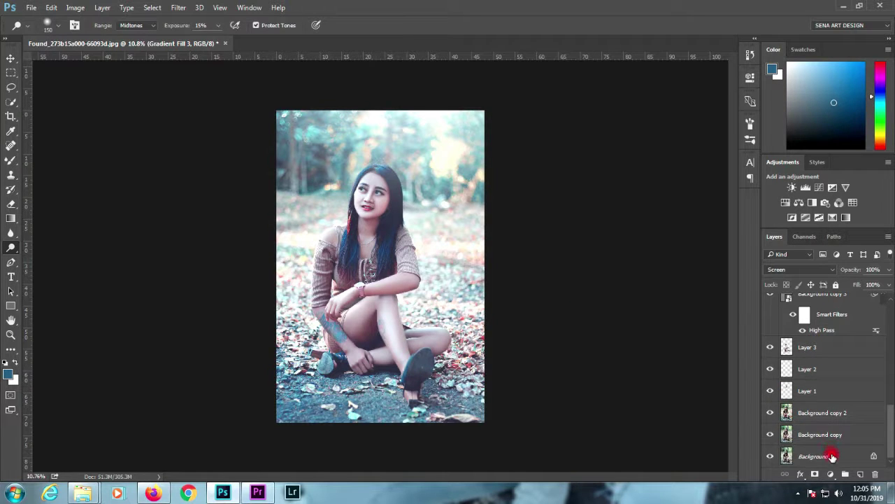
pyautogui.keyDown('shift'); pyautogui.click(843, 441); pyautogui.keyUp('shift')
pyautogui.hotkey('ctrl', 'g')
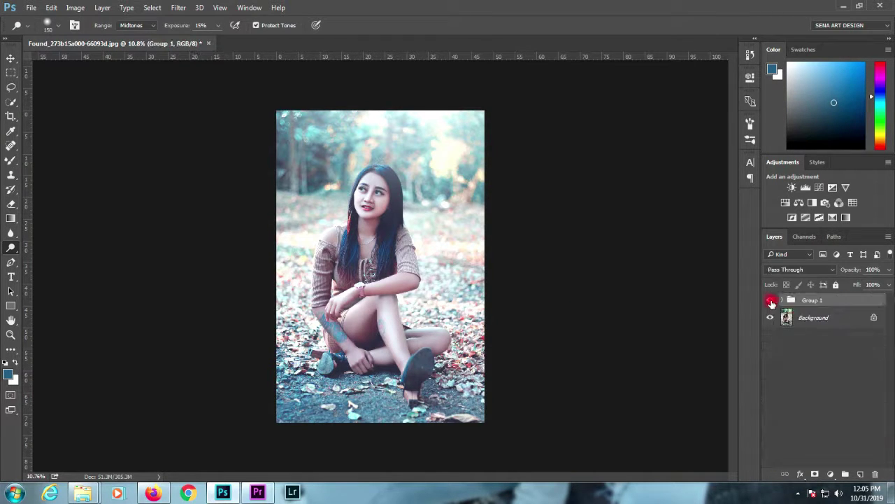
# - Compare the photo before and after editing by toggling the visibility of Group 1
pyautogui.click(773, 302)
pyautogui.click(772, 302)
pyautogui.click(773, 304)
pyautogui.click(772, 304)
# - Add a new layer above Group 1 and choose the 2789 px signature preset for the regular Brush tool
pyautogui.click(862, 475)
pyautogui.press('b')
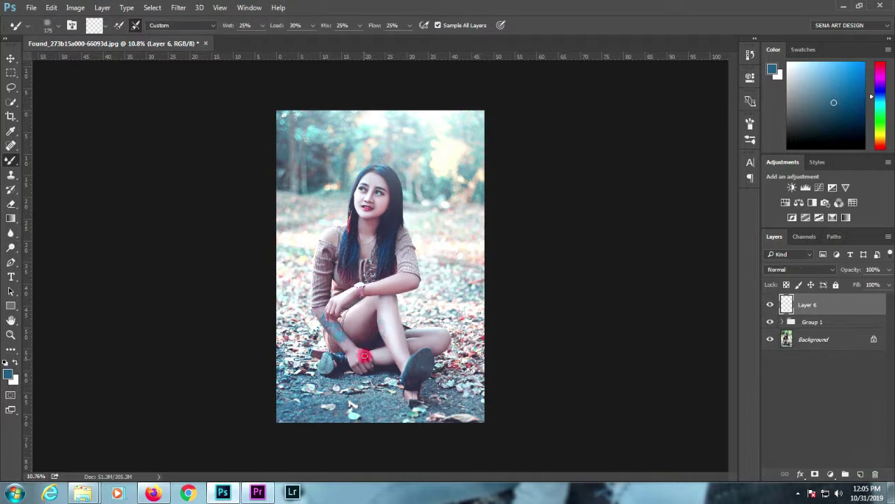
pyautogui.click(14, 165)
pyautogui.click(48, 160)
pyautogui.rightClick(383, 350)
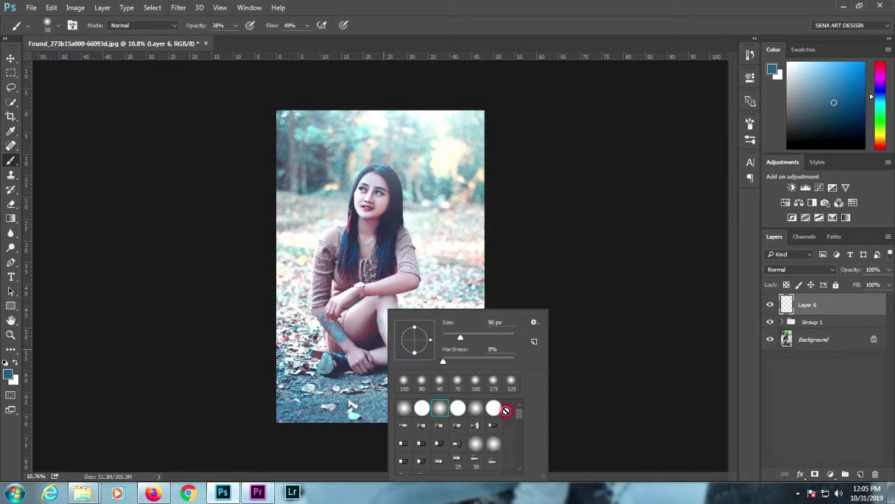
pyautogui.moveTo(520, 415); pyautogui.dragTo(512, 469)
pyautogui.doubleClick(404, 464)
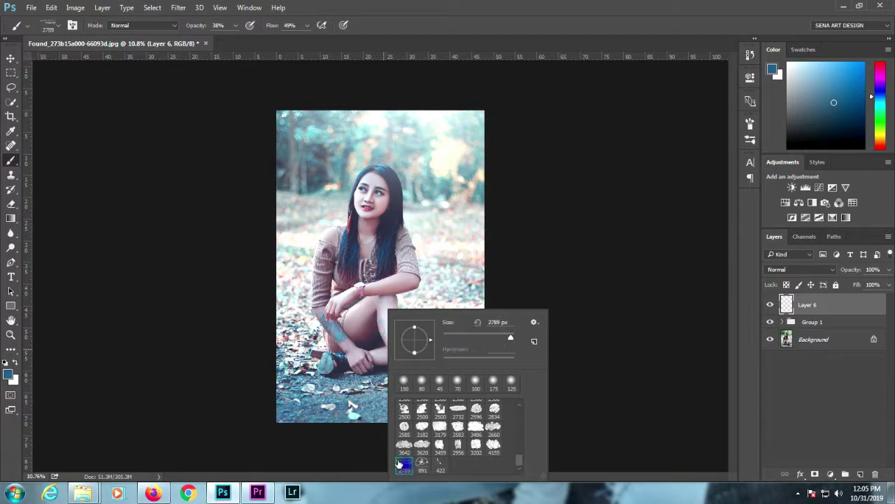
# - Reduce the signature brush size to 1900 px
pyautogui.press('[')
pyautogui.press('[')
pyautogui.press('[')
pyautogui.press('[')
pyautogui.press('[')
pyautogui.press('[')
pyautogui.press('[')
pyautogui.press('[')
pyautogui.press('[')
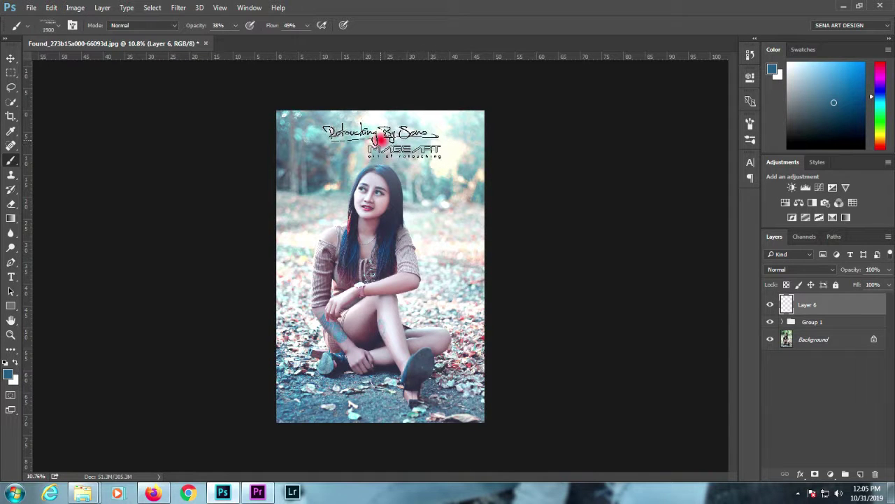
# - Stamp the signature in default black above the woman's head at 100% brush opacity and 79% flow
pyautogui.press('d')
pyautogui.click(235, 25)
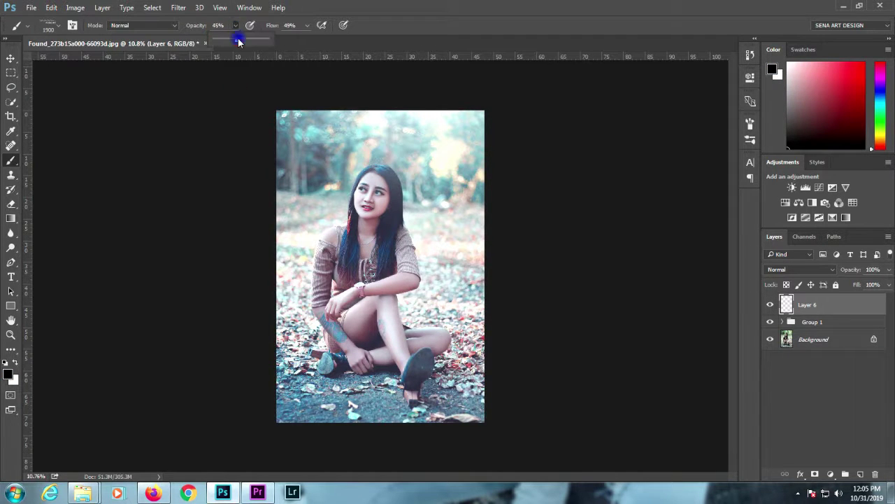
pyautogui.moveTo(236, 39)
pyautogui.mouseDown()
pyautogui.moveTo(310, 31)
pyautogui.moveTo(328, 40)
pyautogui.mouseUp()
pyautogui.click(308, 26)
pyautogui.click(374, 138)
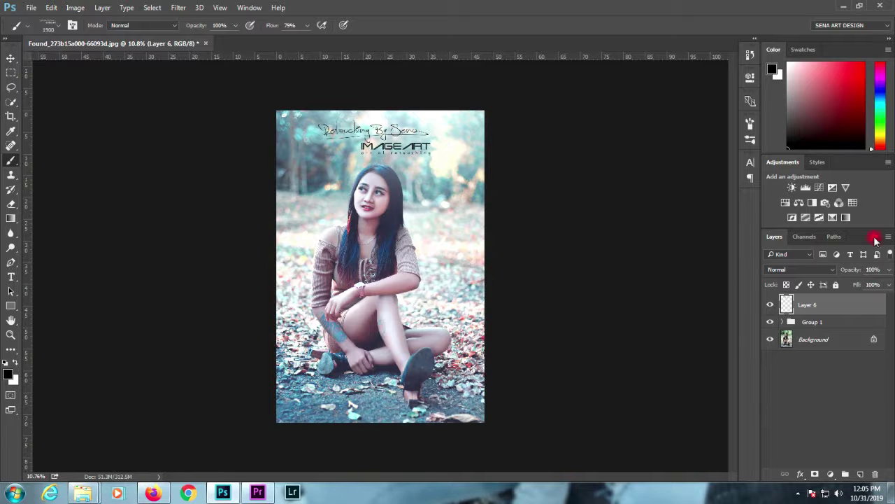
# - Lower the opacity of Layer 6 to 70% and centre the signature horizontally on the canvas
pyautogui.moveTo(880, 270); pyautogui.dragTo(815, 282)
pyautogui.write('70')
pyautogui.write('v')
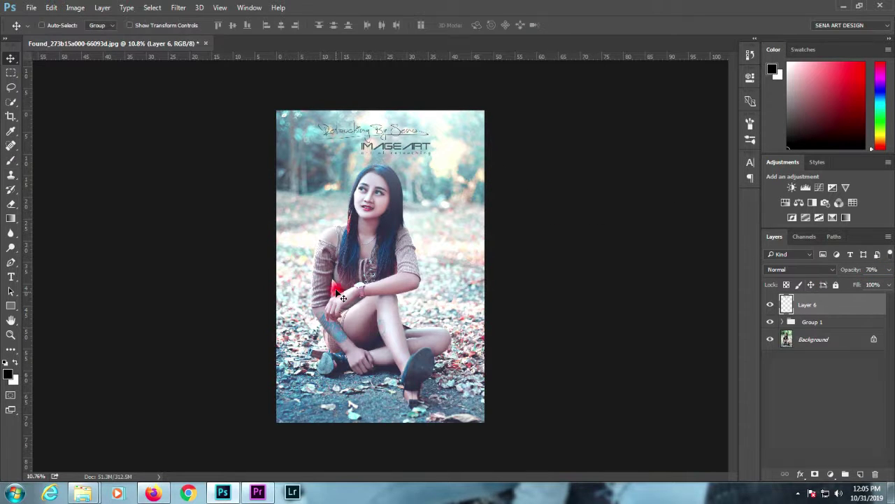
pyautogui.click(280, 26)
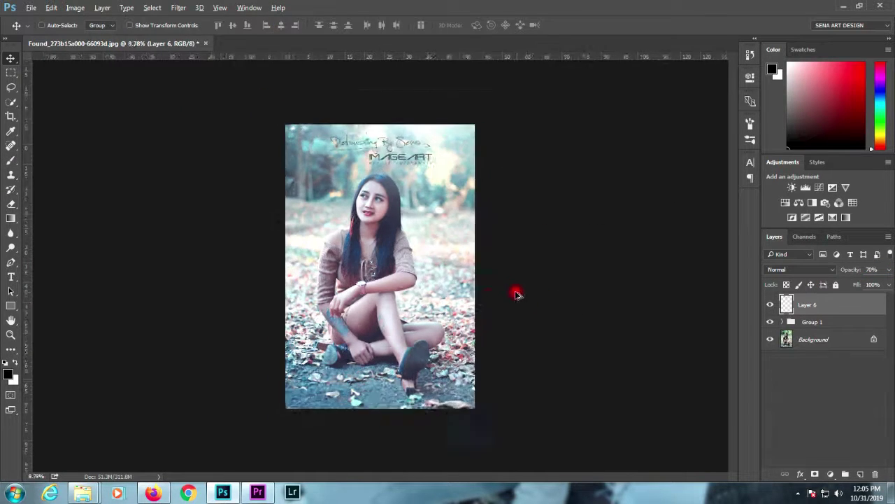
# - Hide and show Group 1 to compare the signed photo with and without the color grading
pyautogui.scroll(2, 505, 285)
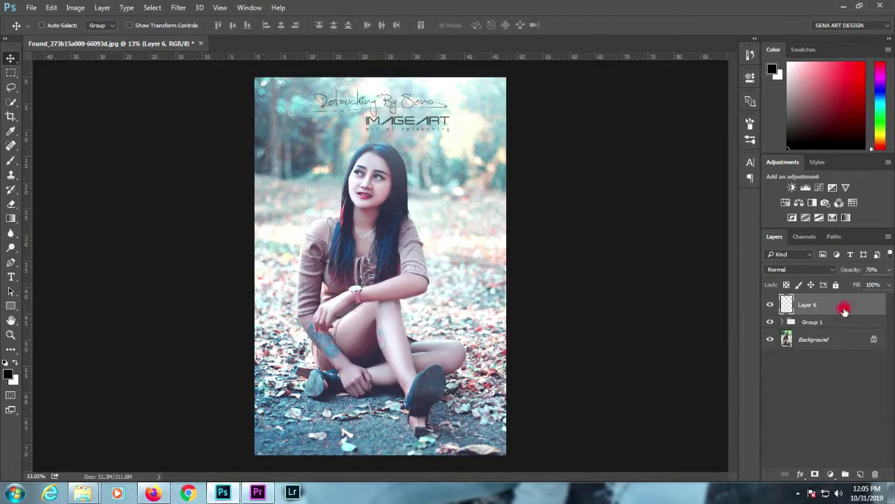
pyautogui.click(770, 323)
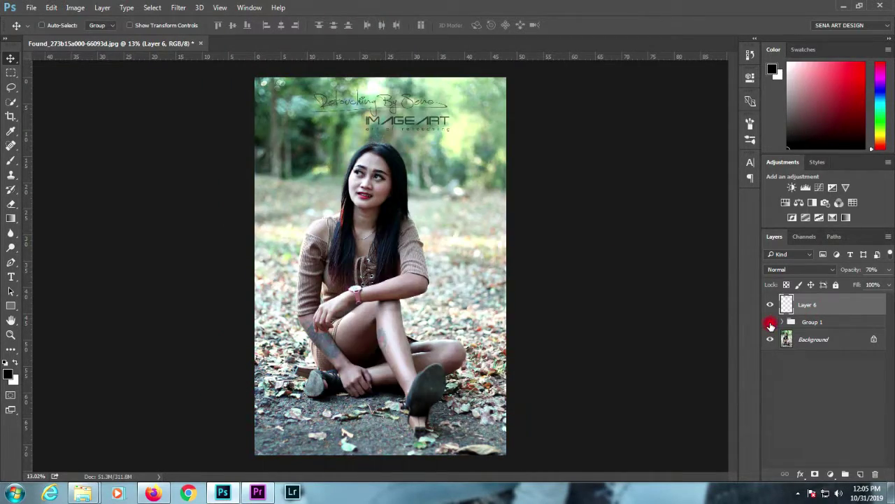
pyautogui.click(770, 324)
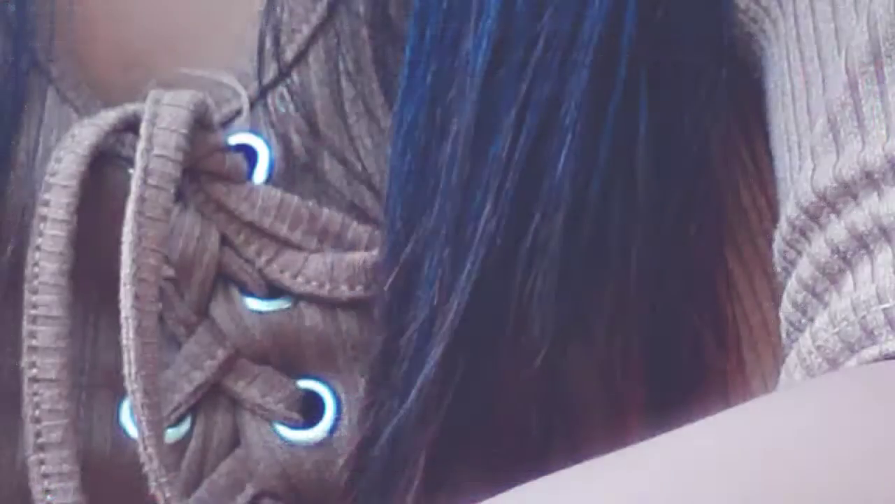